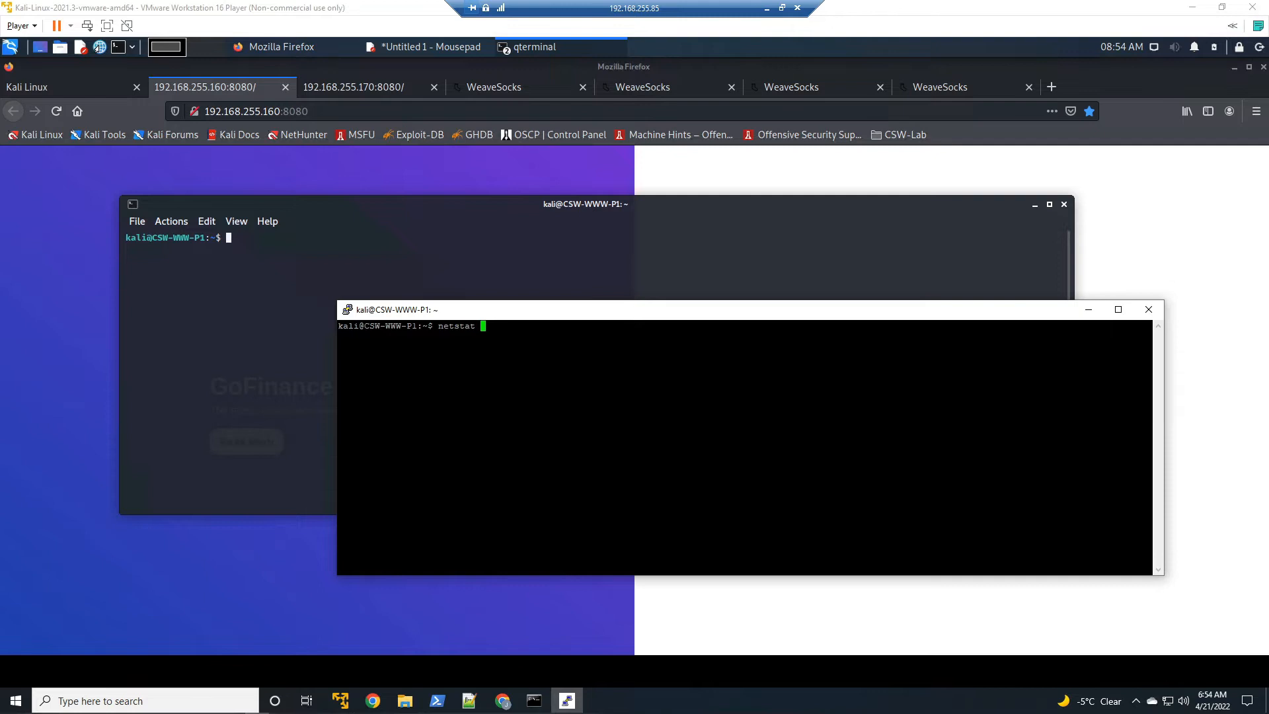
List the host's SSH connections by running netstat | grep ssh
type("| grep ssh")
key("Return")
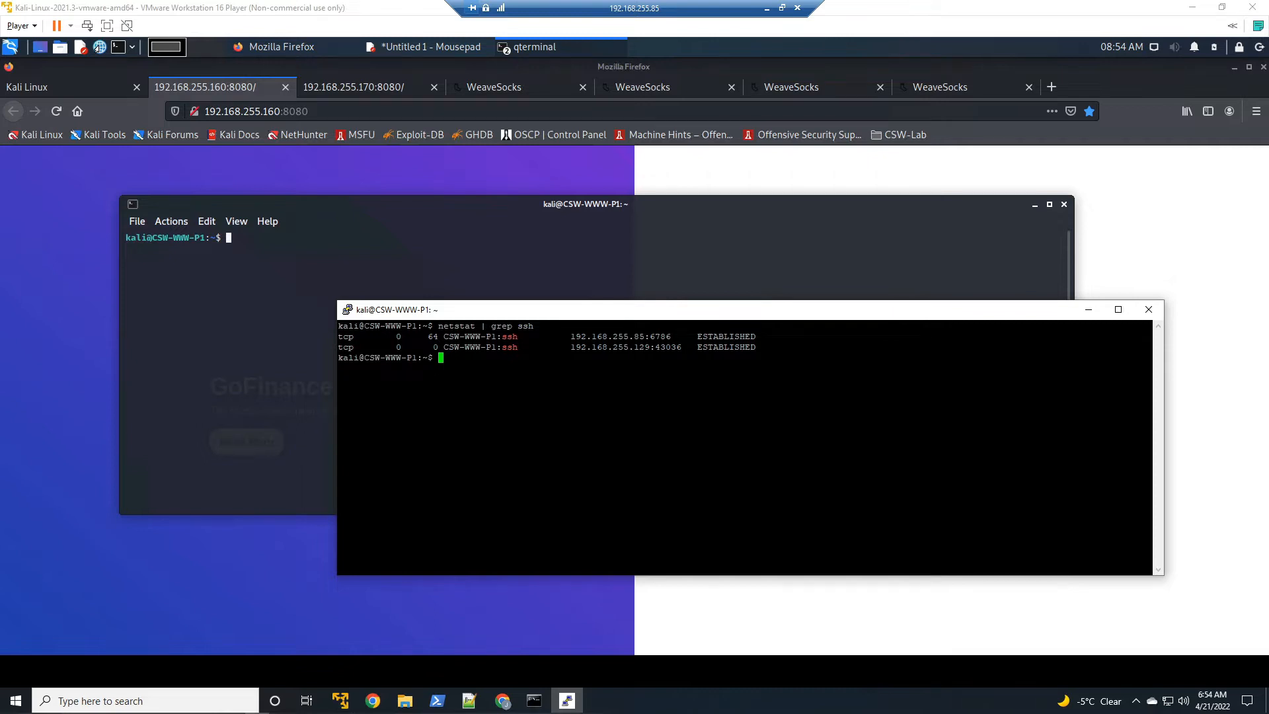
Switch to Cisco Secure Workload and open the Segmentation workspaces overview
left_click(766, 9)
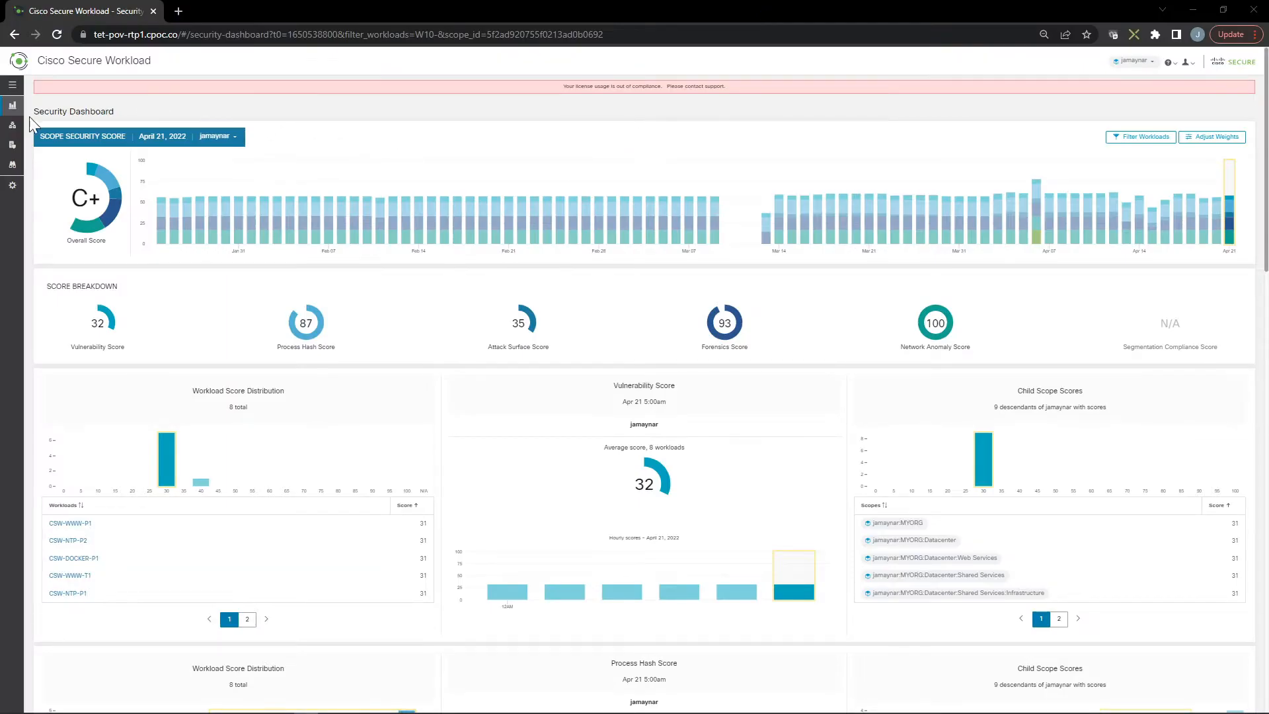
mouse_move(9, 129)
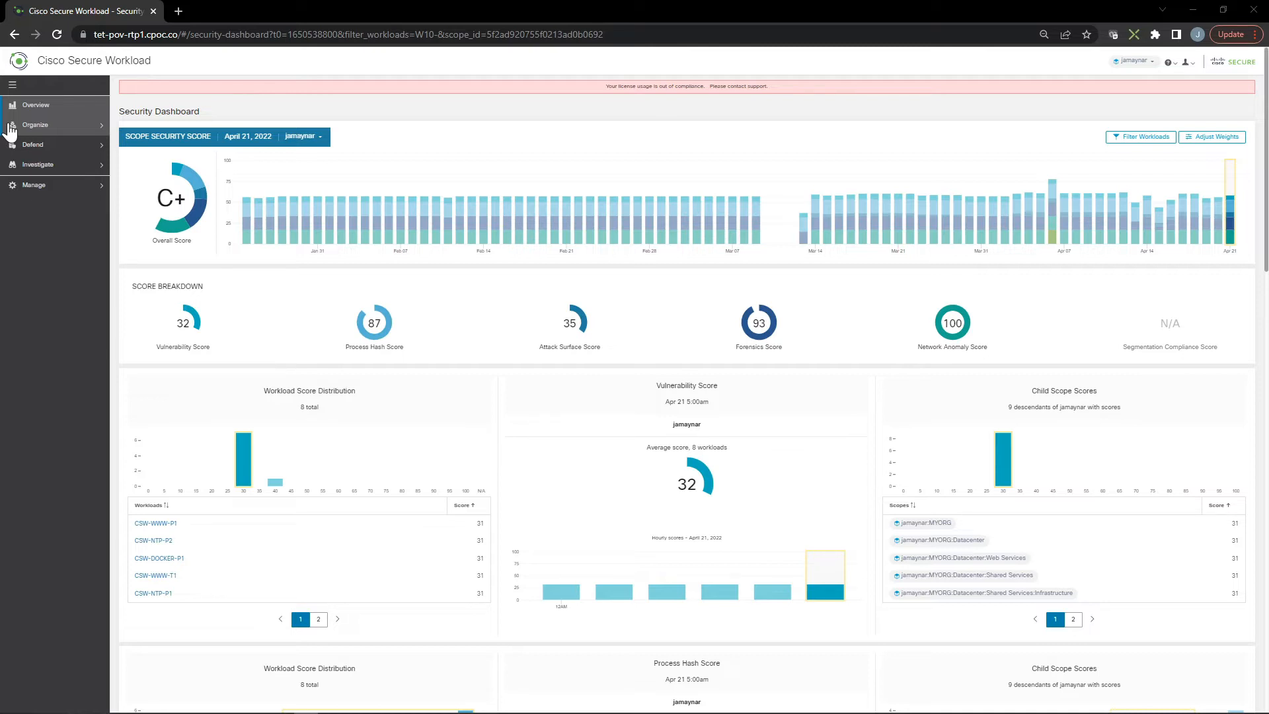
left_click(32, 144)
left_click(41, 171)
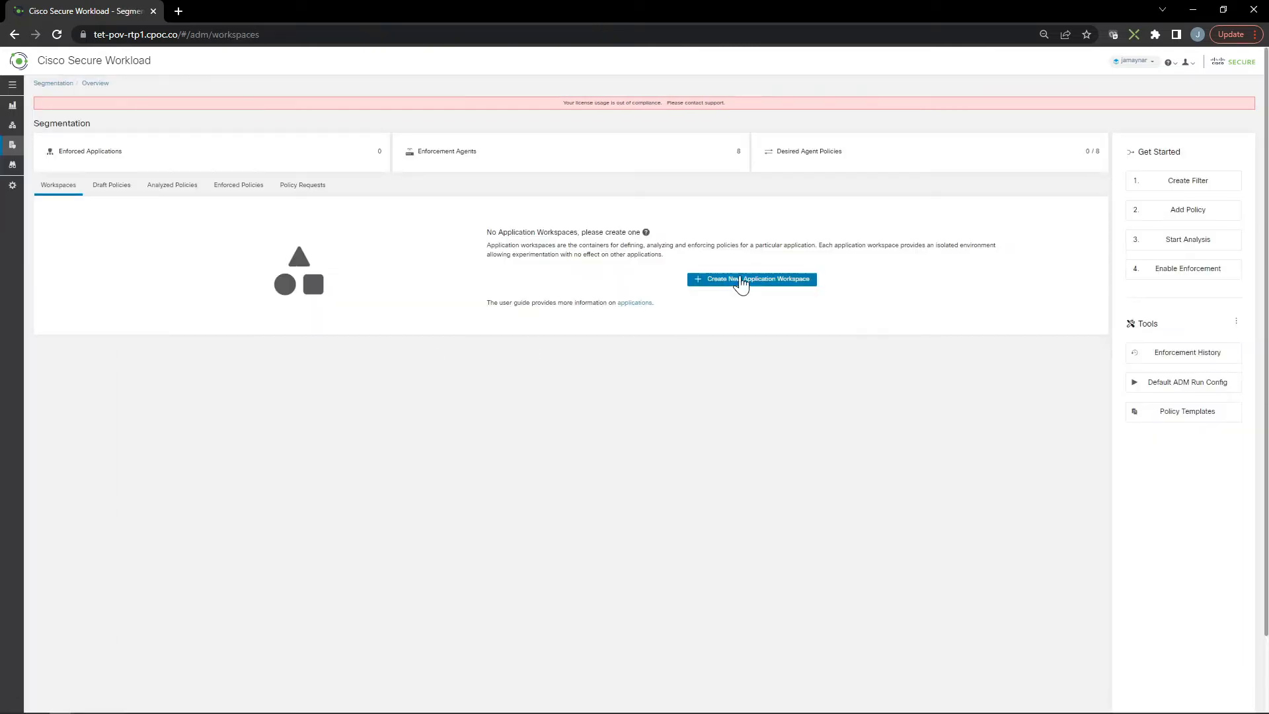
Create a new application workspace named MGMT-129 in the MYORG Datacenter scope
left_click(742, 280)
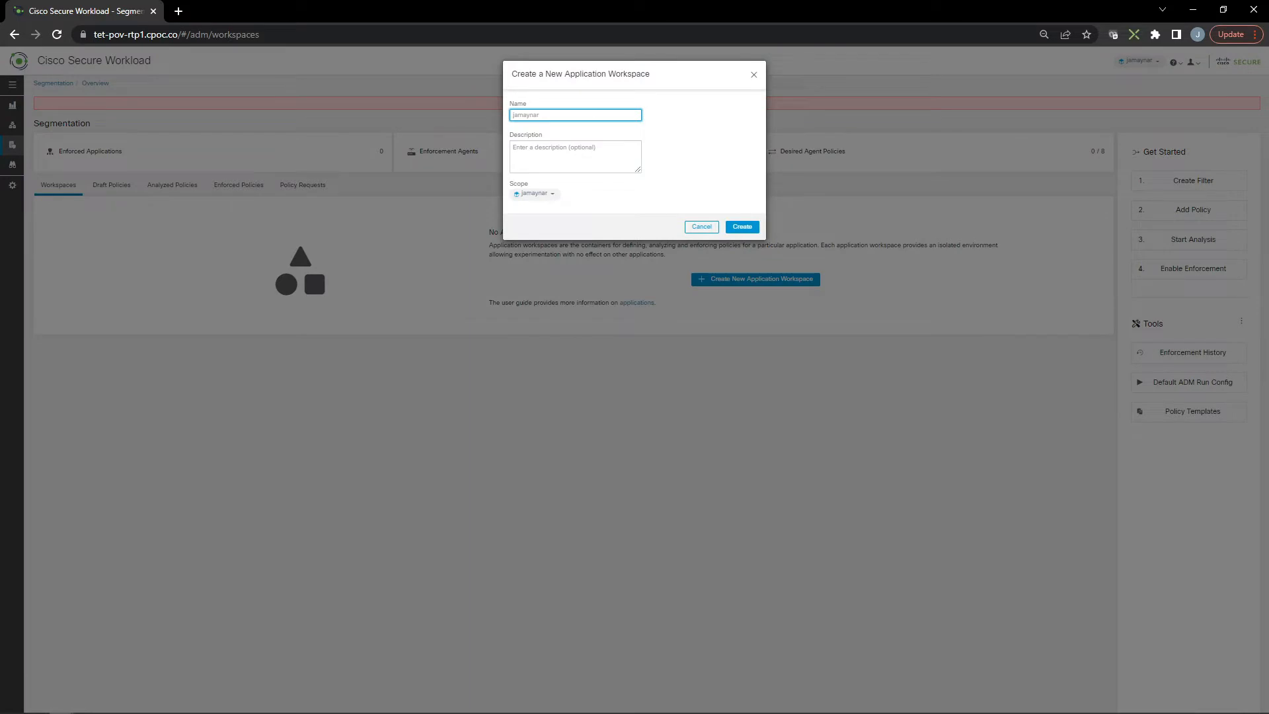
type("MGMT-129")
left_click(542, 194)
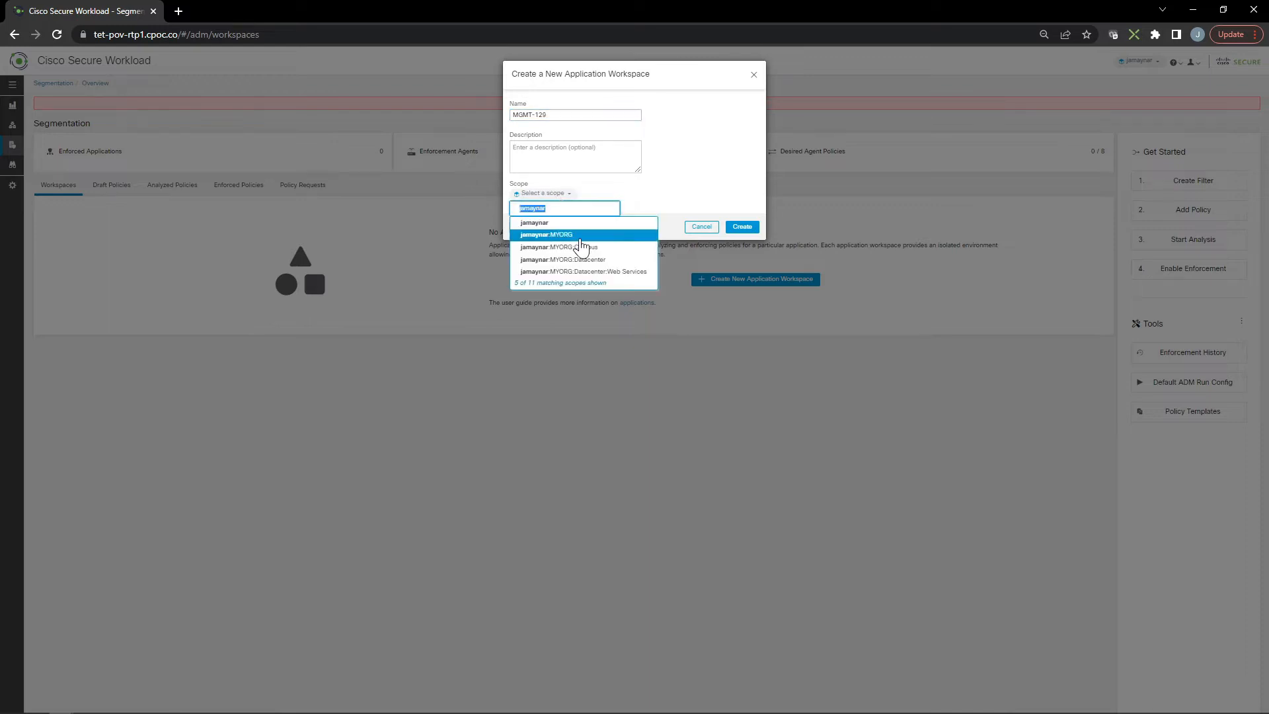
left_click(588, 261)
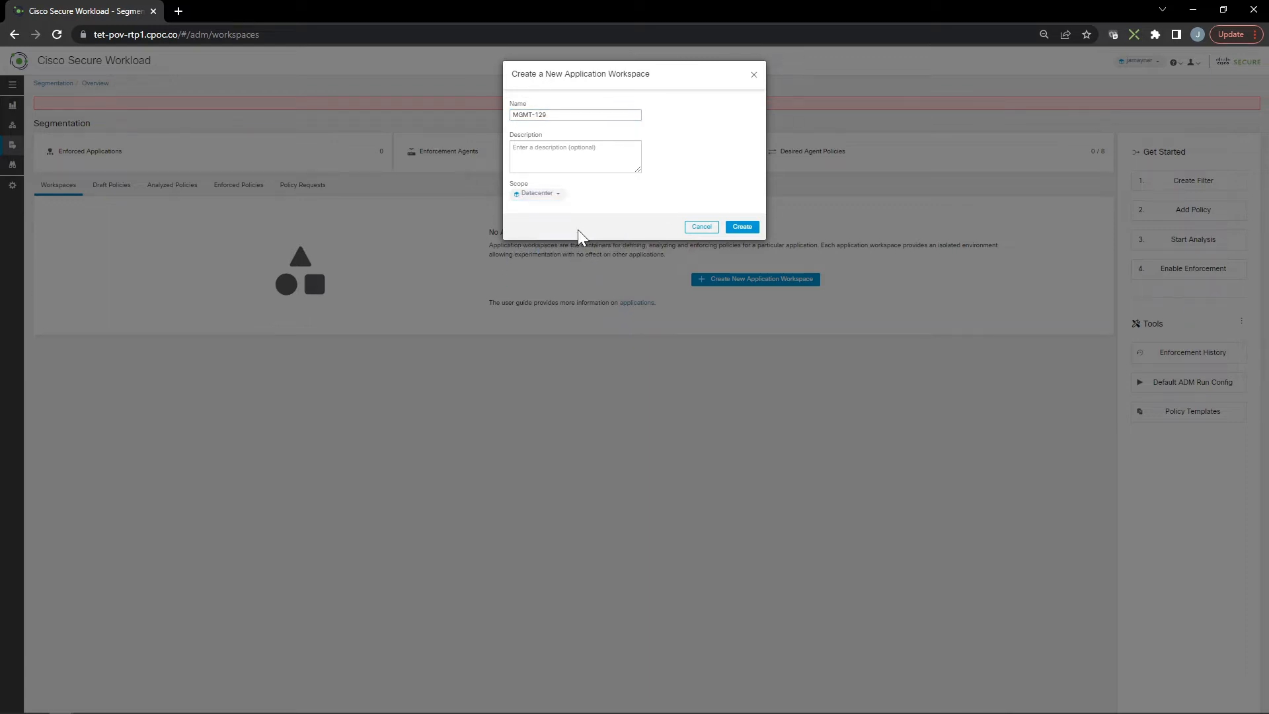
left_click(750, 231)
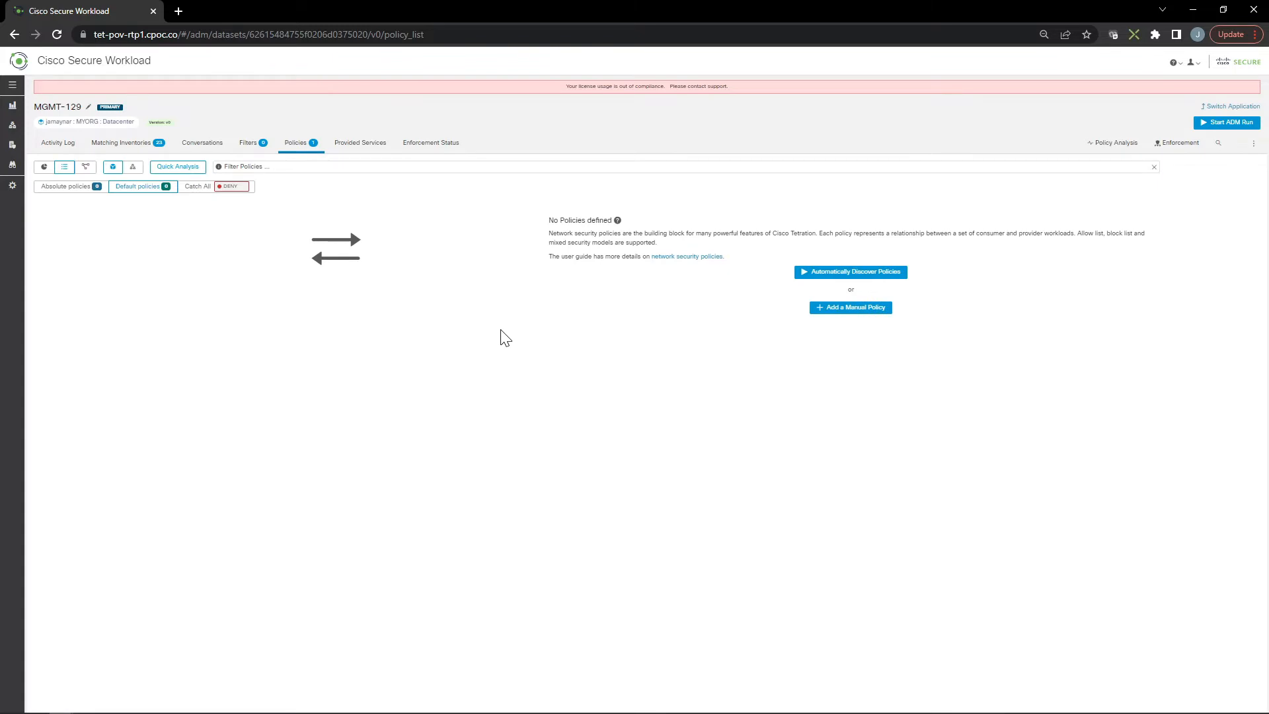
Change the workspace's catch-all policy action to ALLOW
left_click(235, 190)
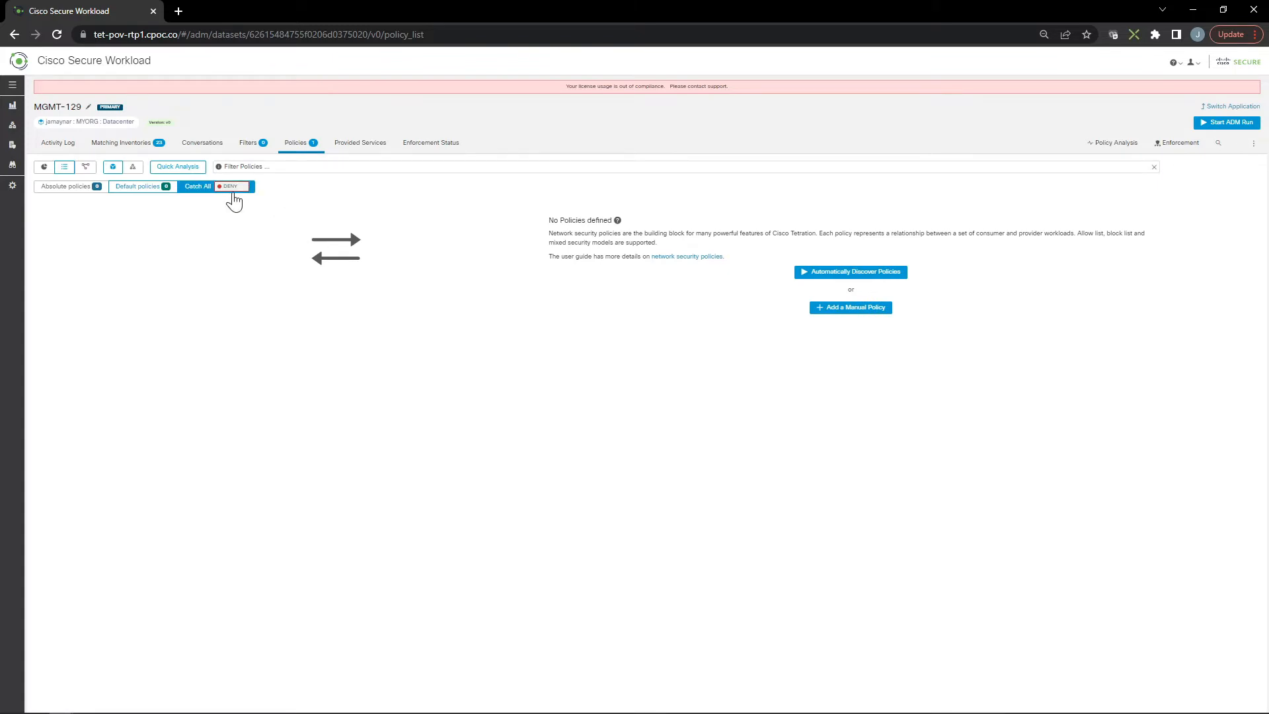
left_click(128, 215)
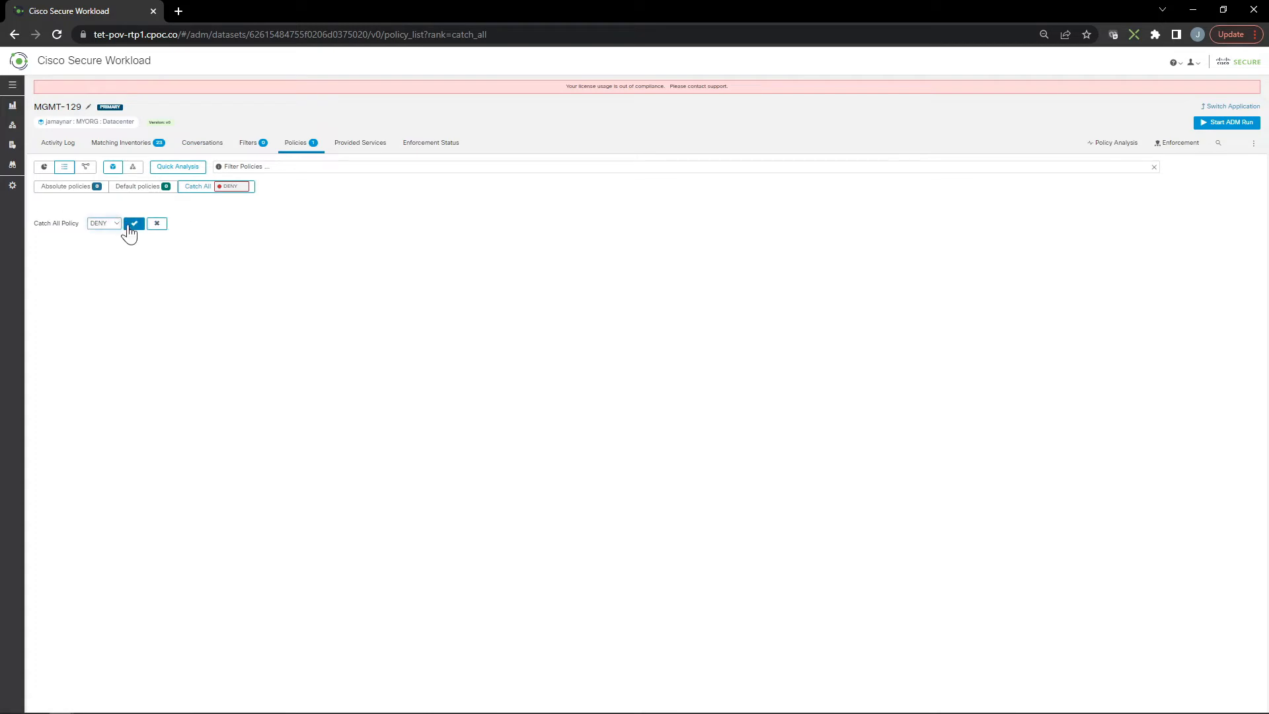
left_click(117, 223)
left_click(109, 233)
left_click(134, 223)
Start a manual absolute policy with the action Allow and priority 50
left_click(67, 189)
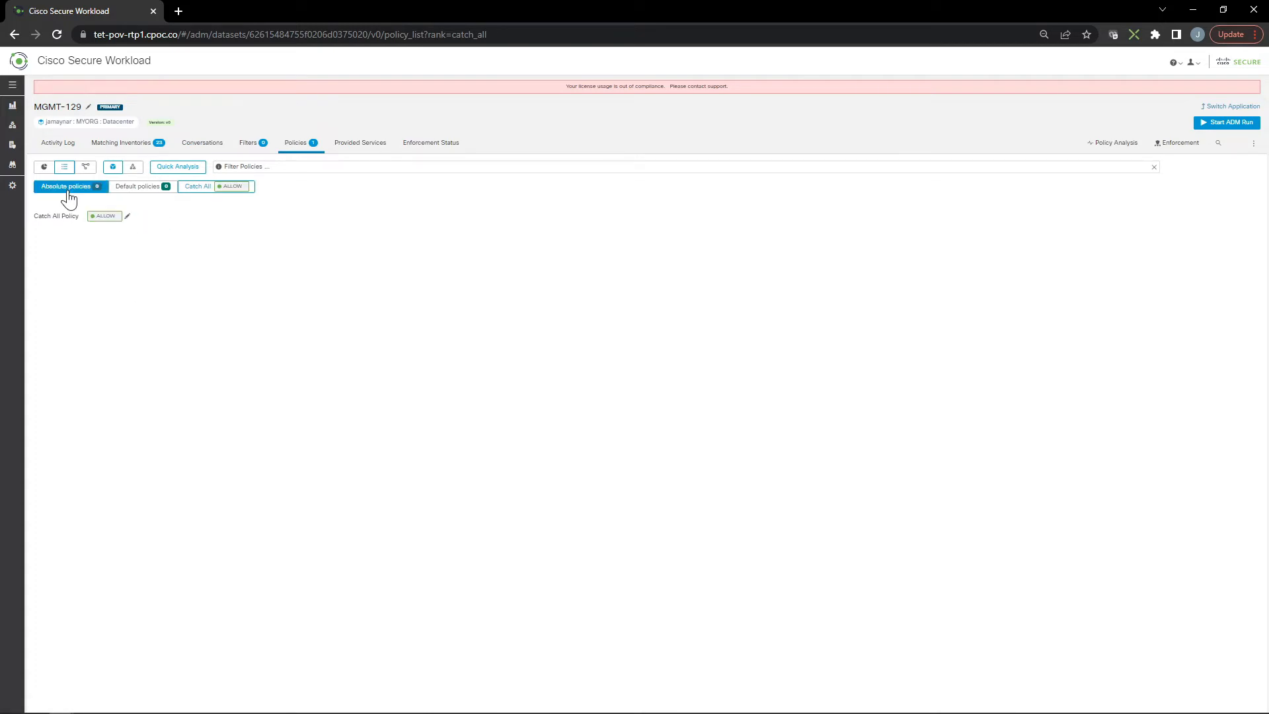
left_click(850, 308)
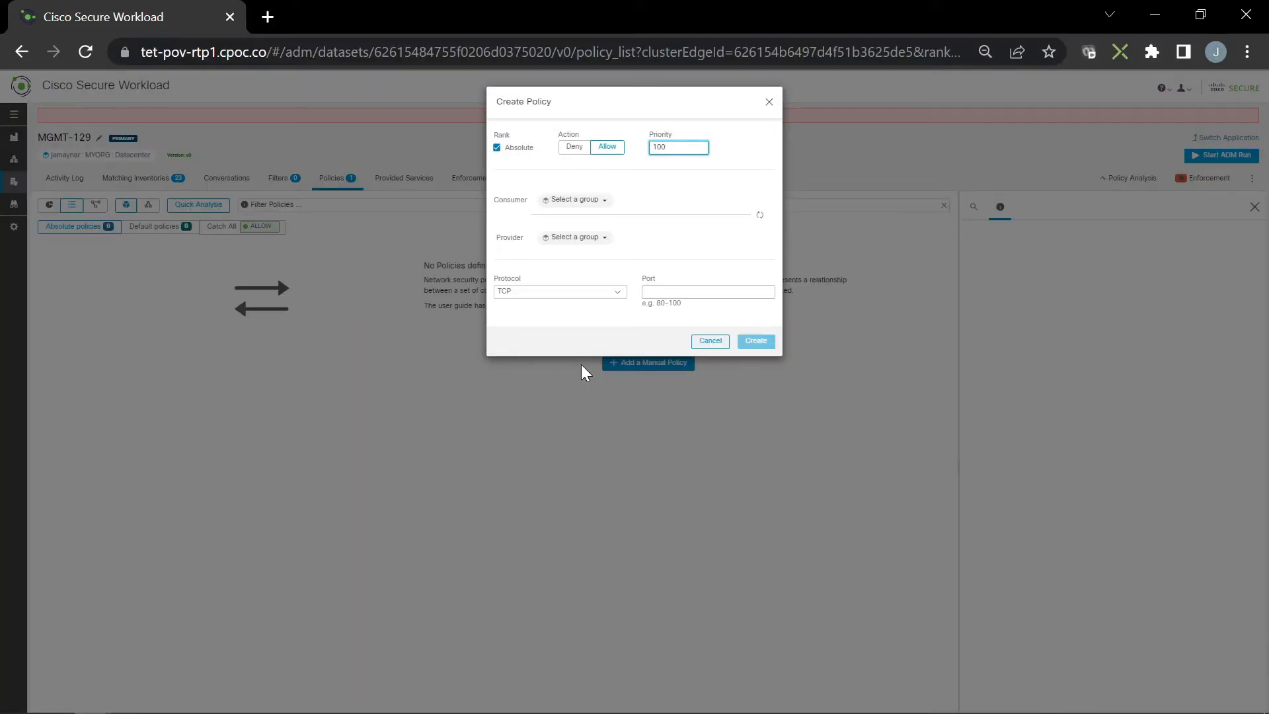
left_click(607, 147)
key("Tab")
key("BackSpace")
Start a new filter for the policy's consumer, named MGMT-192.168.255.129 with the description MGMT JUMP BOXES
left_click(598, 202)
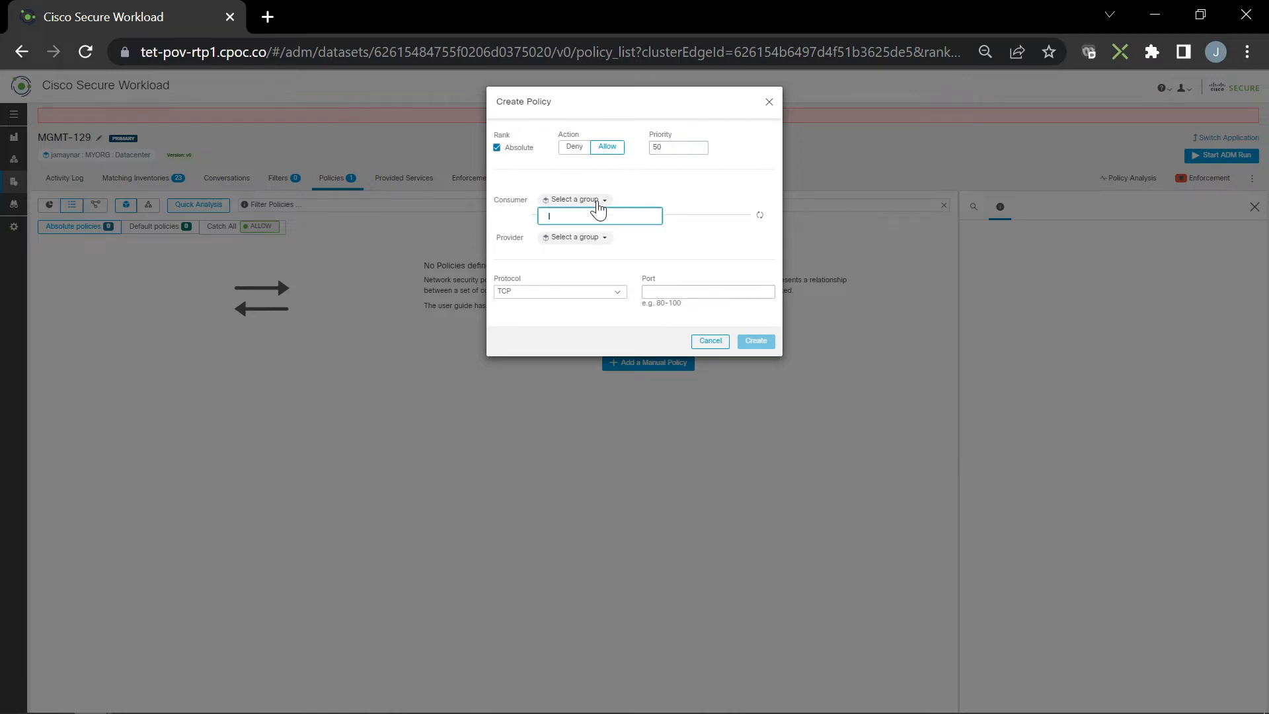
left_click(587, 404)
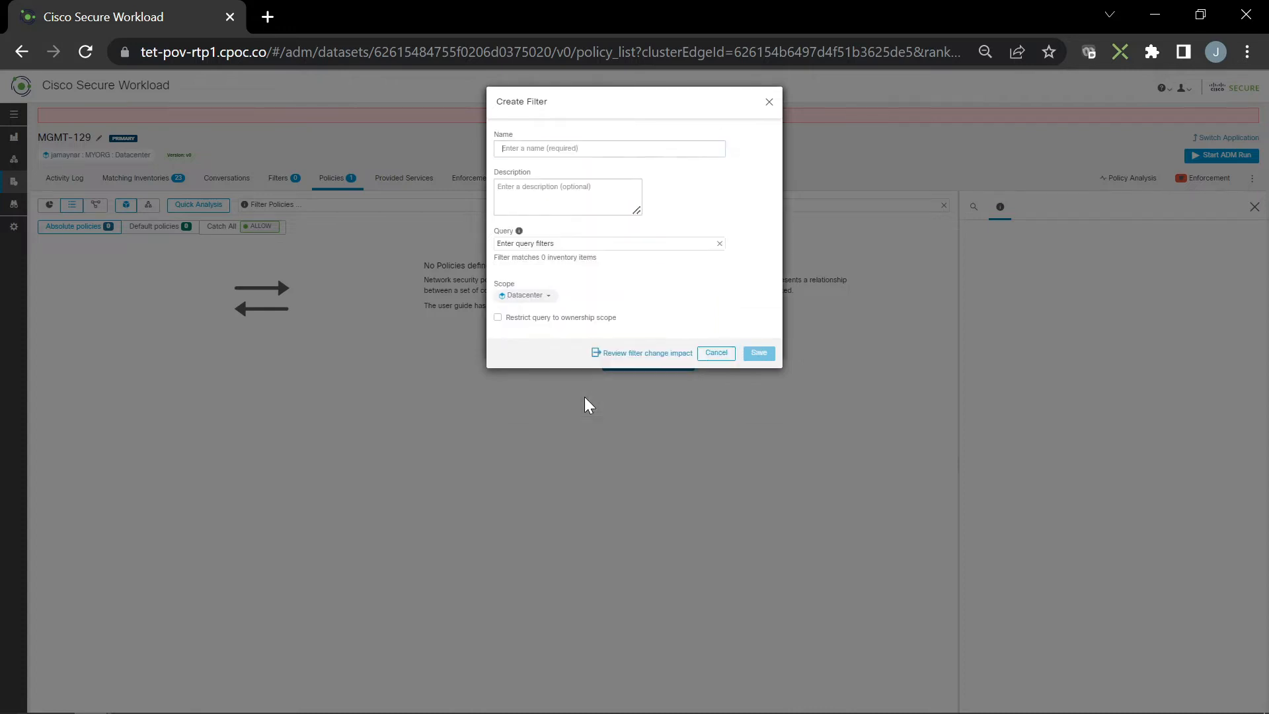
type("MGMT-192")
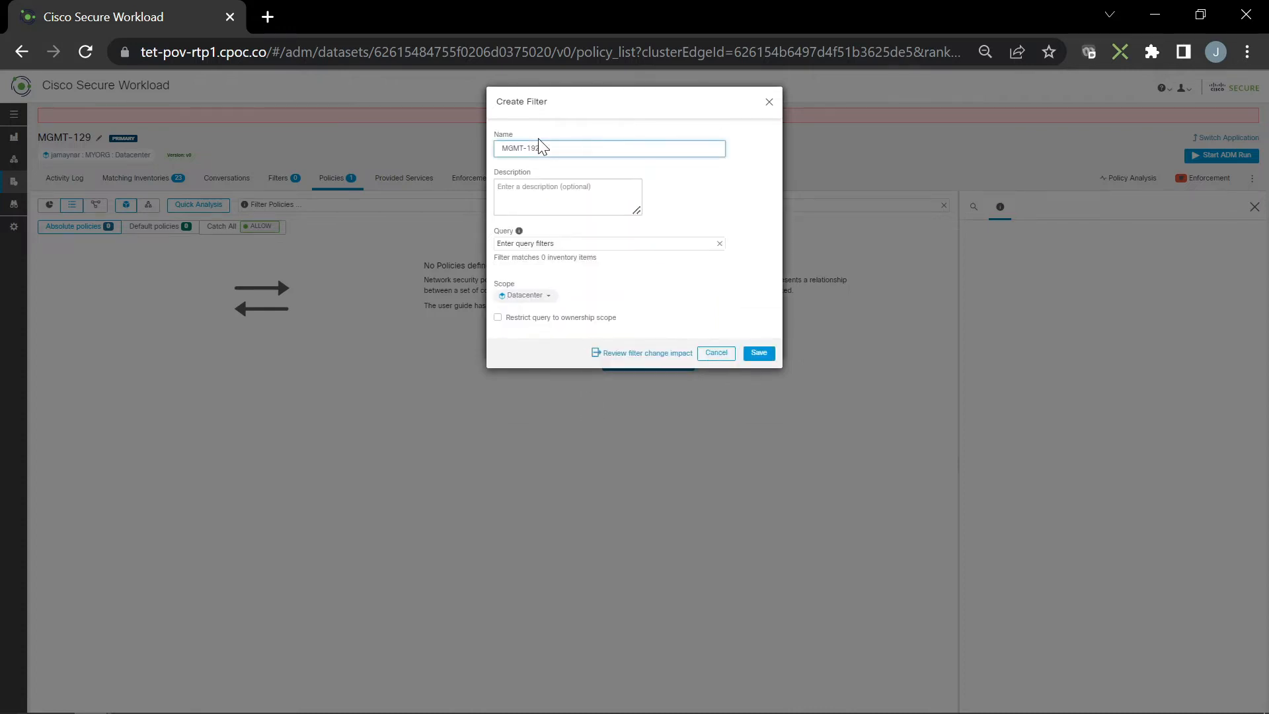
type("255.129")
left_click(538, 198)
type("MGMT JUMP BOXES")
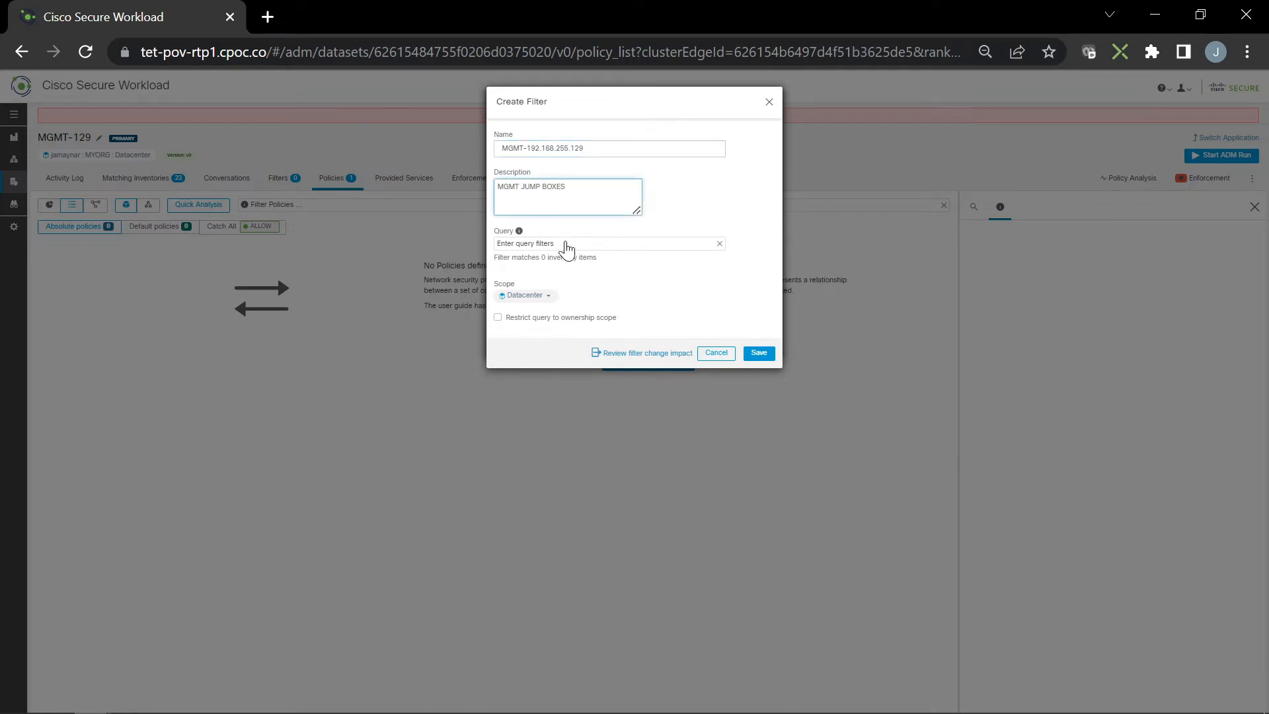
Set the filter's query to Address = 192.168.255.129
left_click(566, 244)
type("address")
key("Return")
key("Return")
type("192.168.255.129")
key("Return")
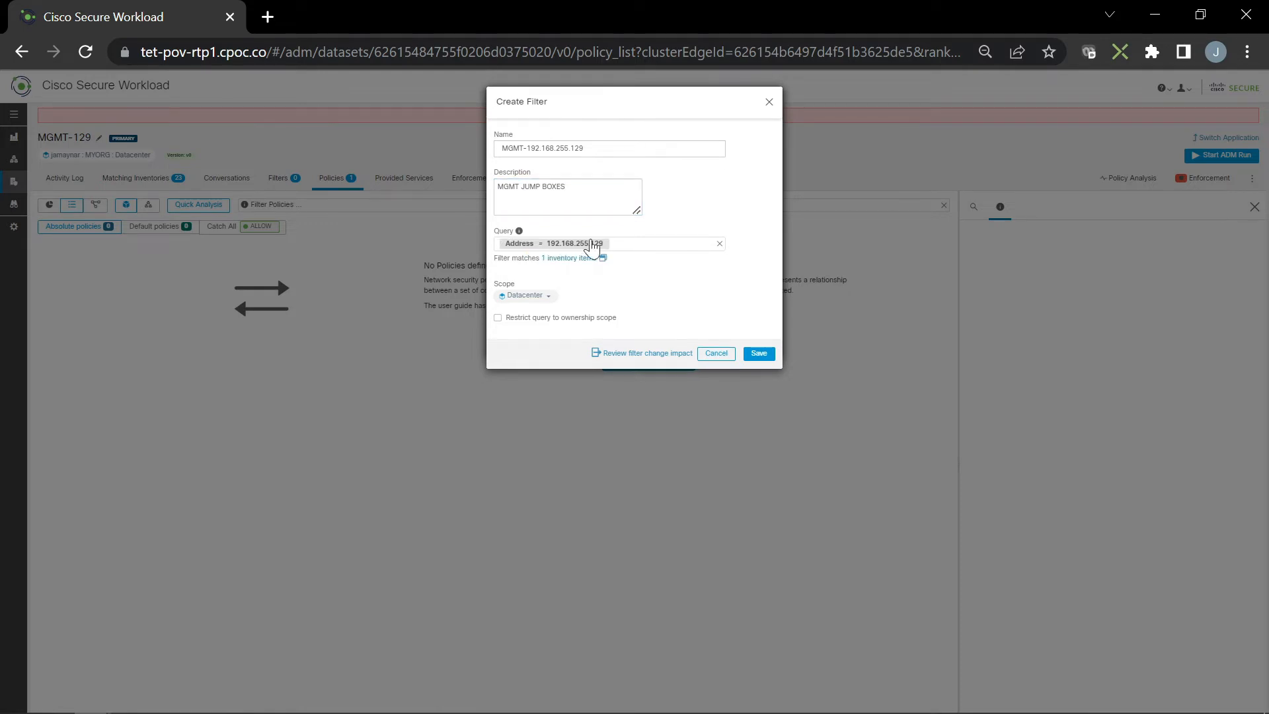
Assign the filter to the MYORG scope and save it as the policy's consumer
left_click(529, 295)
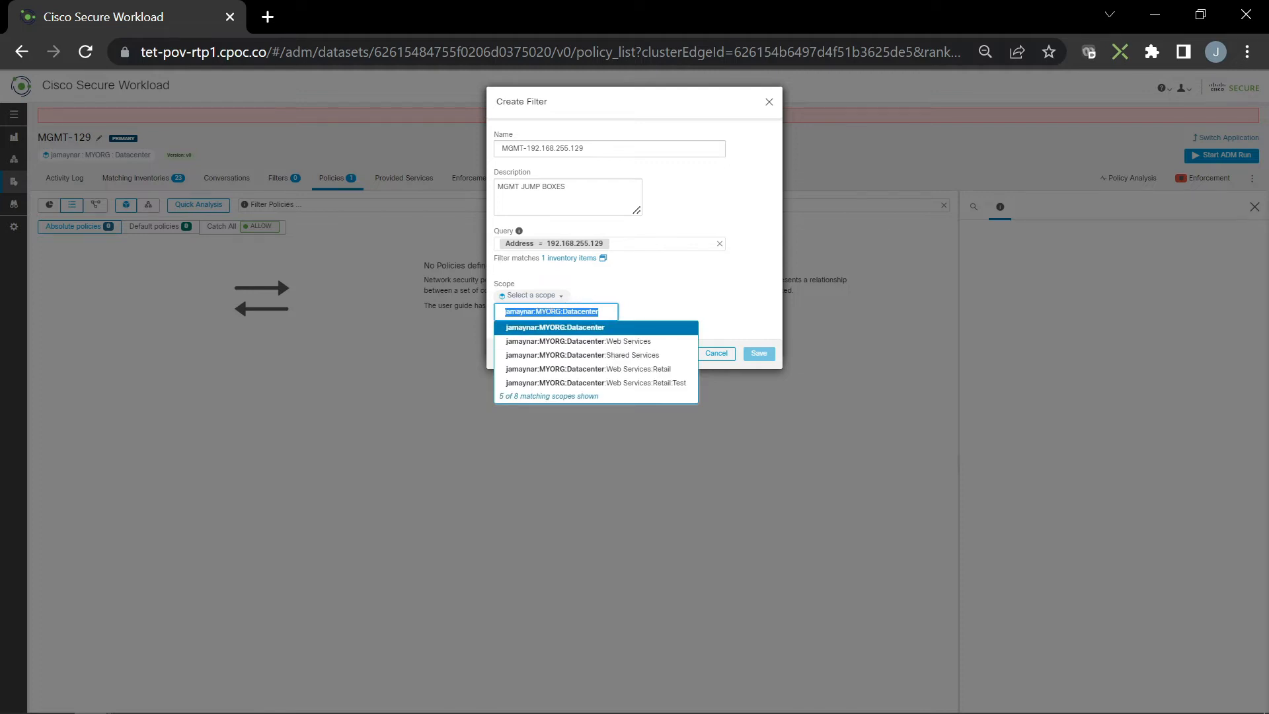
type("jamay")
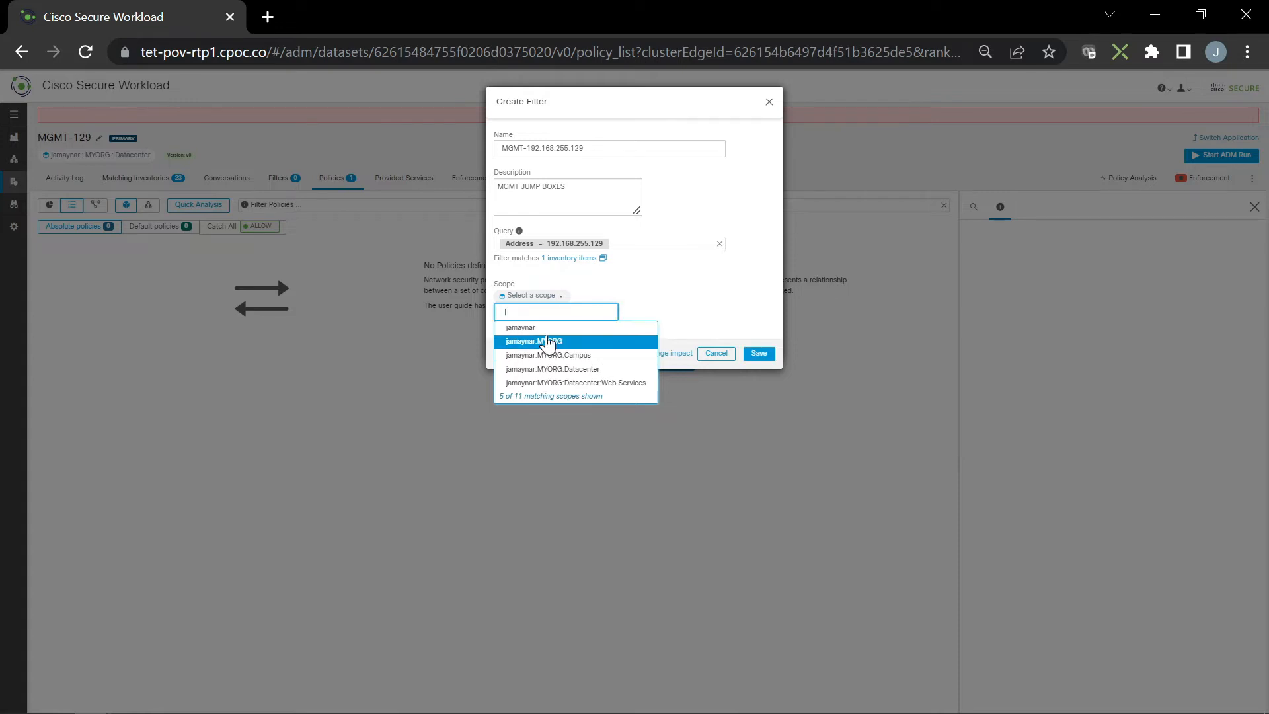
left_click(547, 341)
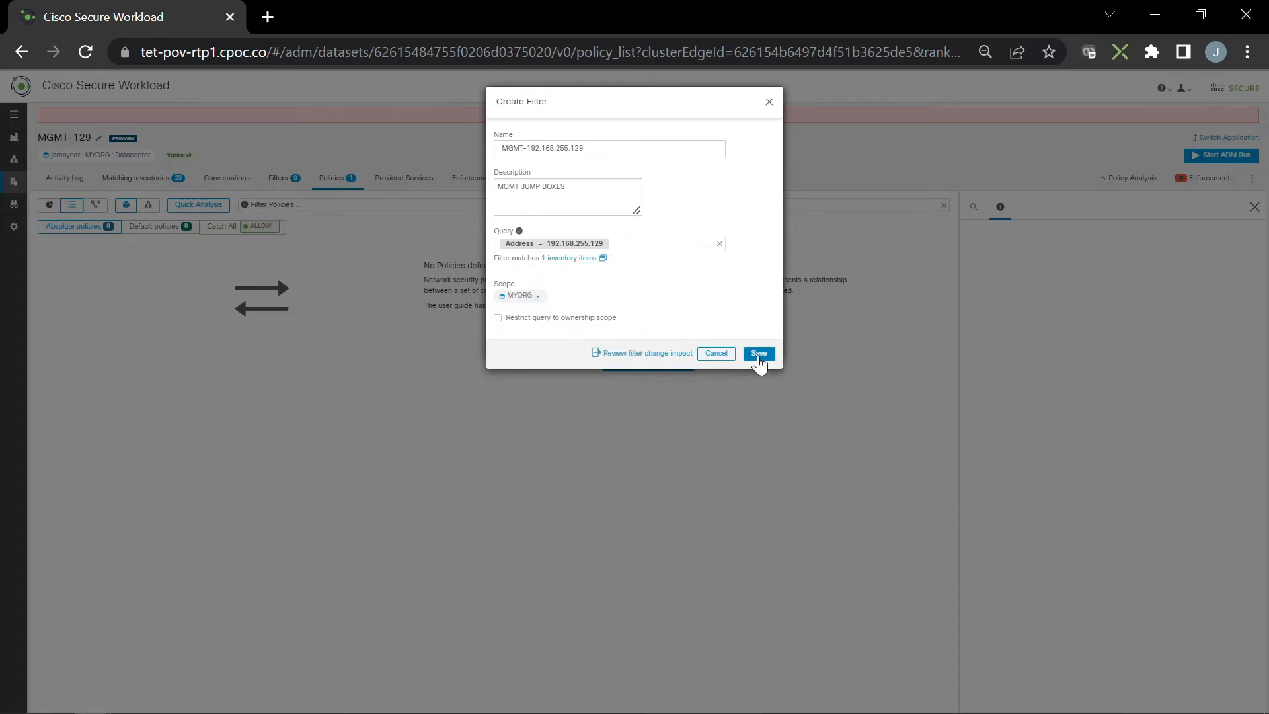
left_click(758, 354)
Set the policy's provider to the Datacenter scope on TCP port 22 and create the policy
left_click(598, 242)
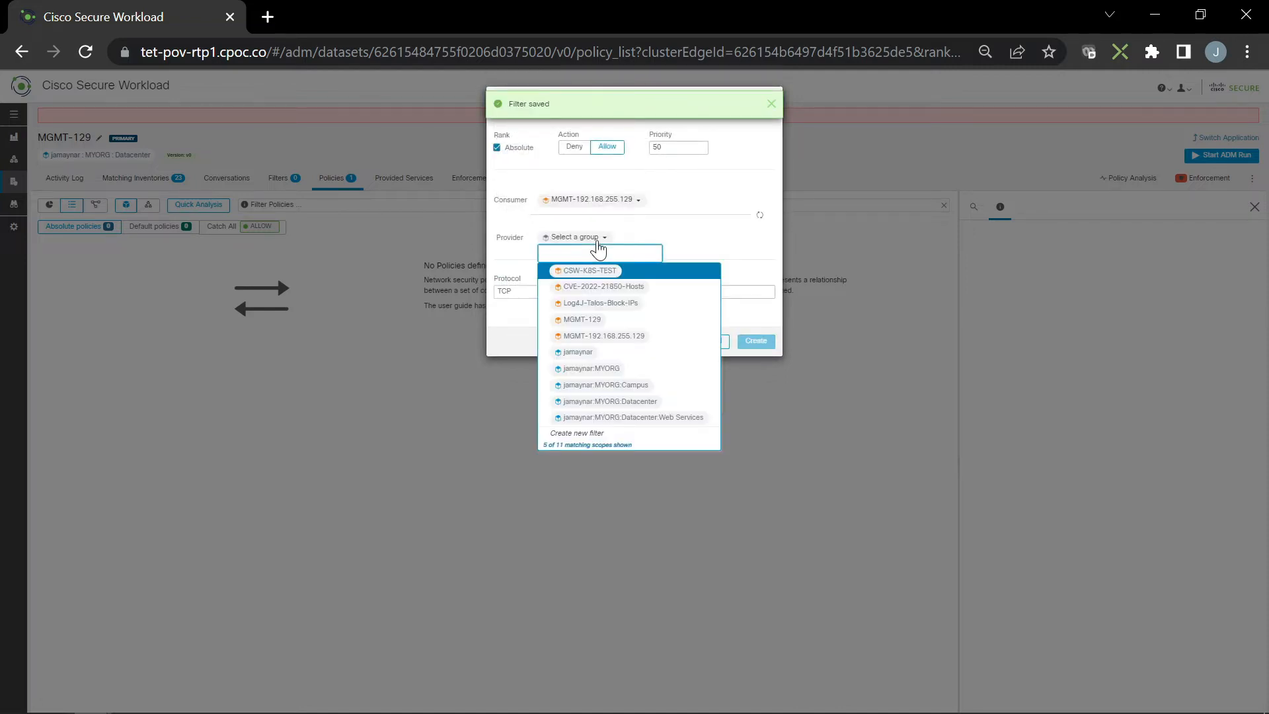
left_click(621, 405)
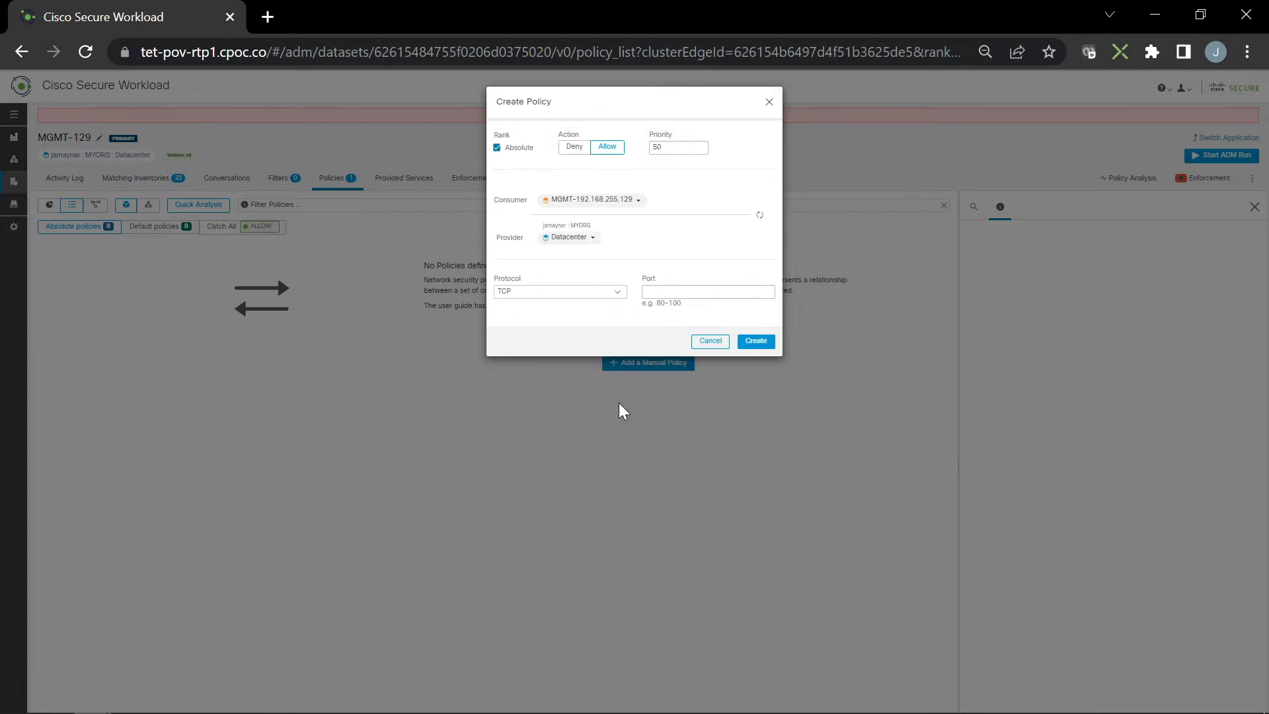
left_click(646, 292)
type("22")
left_click(753, 343)
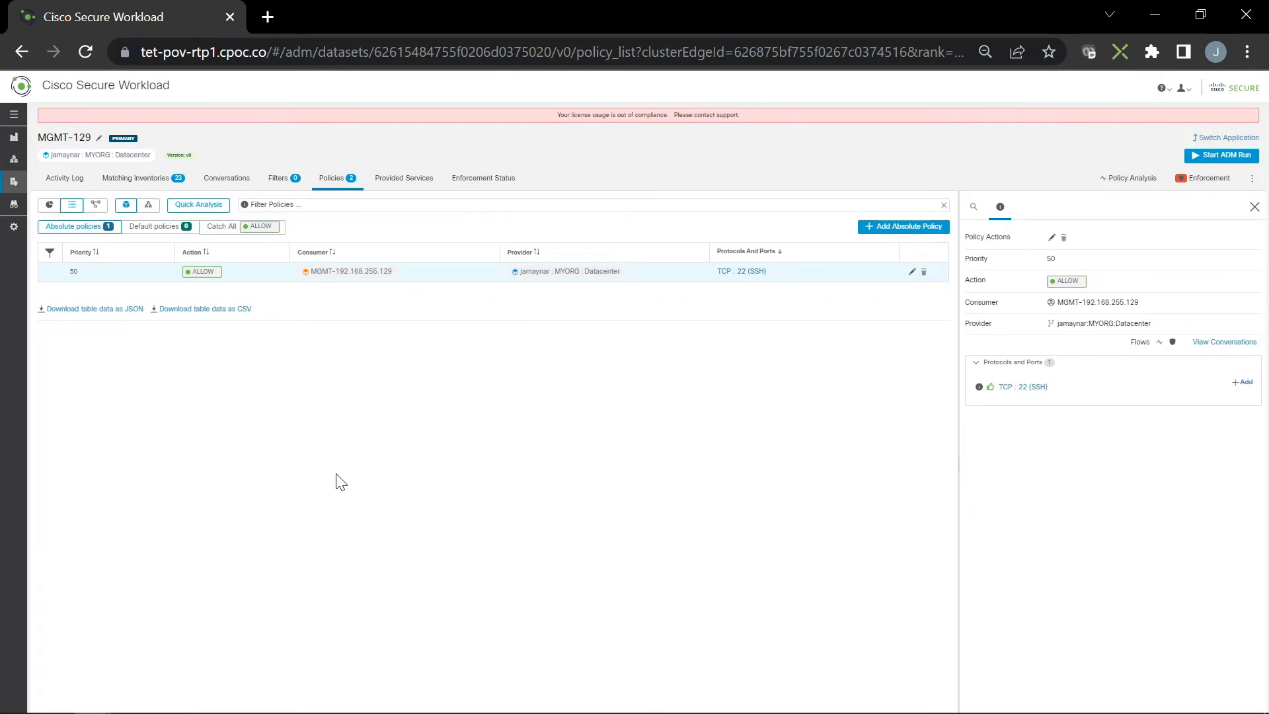
Create an absolute Deny policy with priority 90 from the root scope to the Datacenter scope on TCP port 22
left_click(904, 227)
left_click(573, 147)
left_click(580, 200)
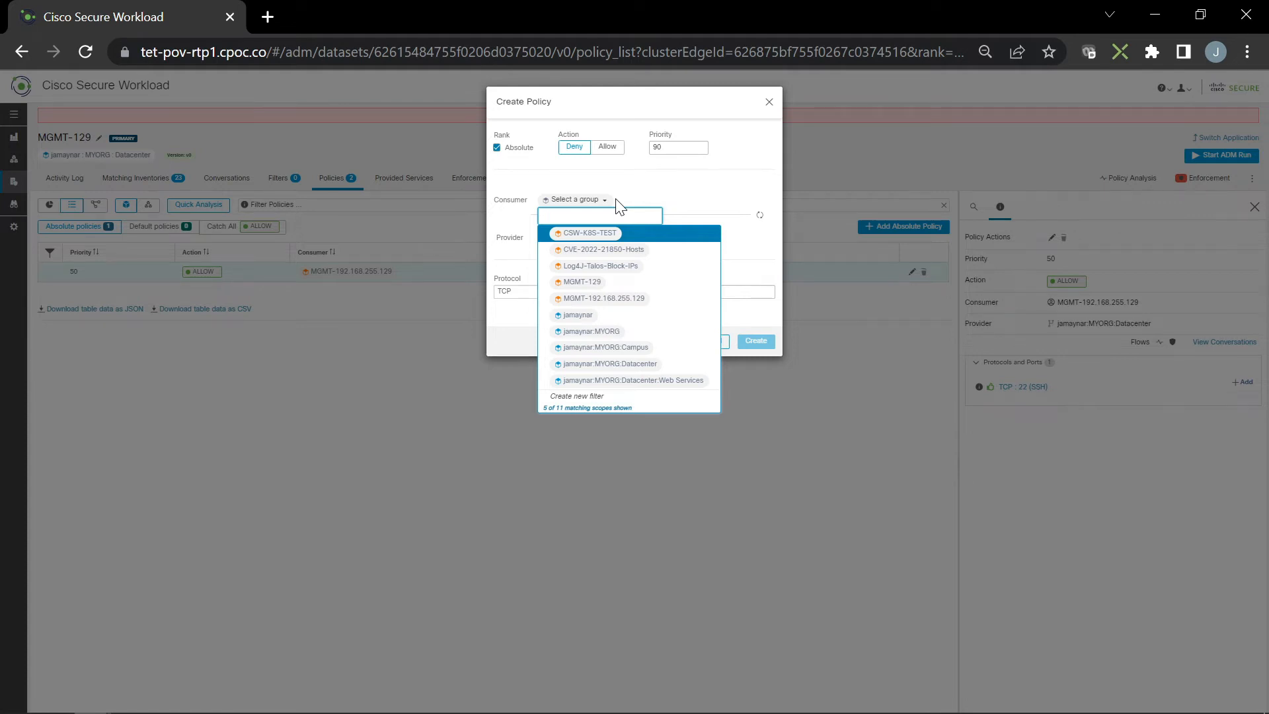
left_click(578, 321)
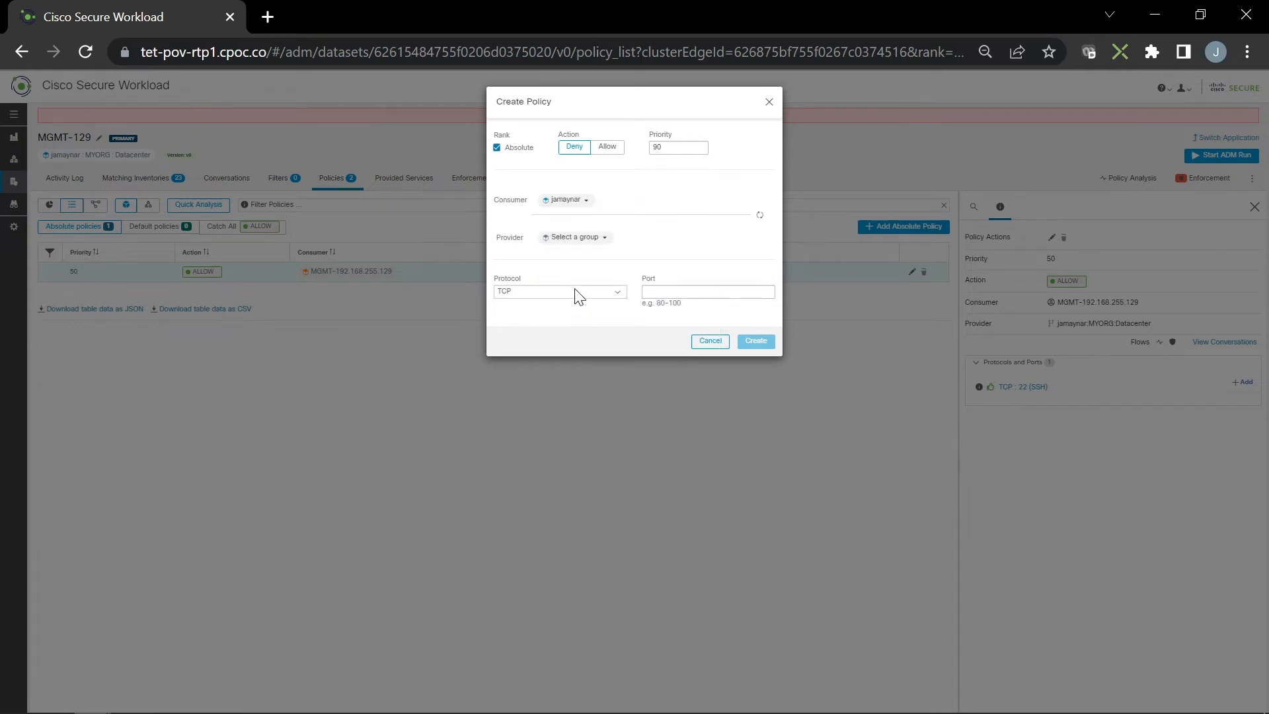
left_click(591, 242)
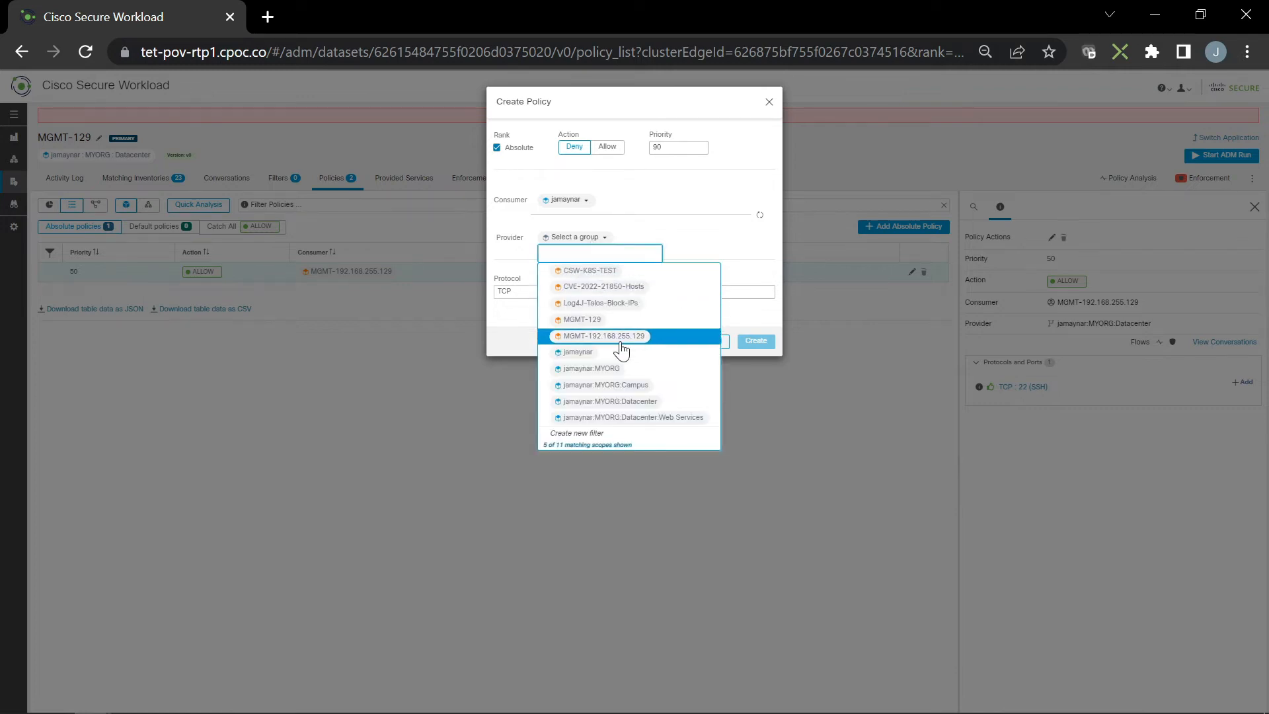
left_click(610, 401)
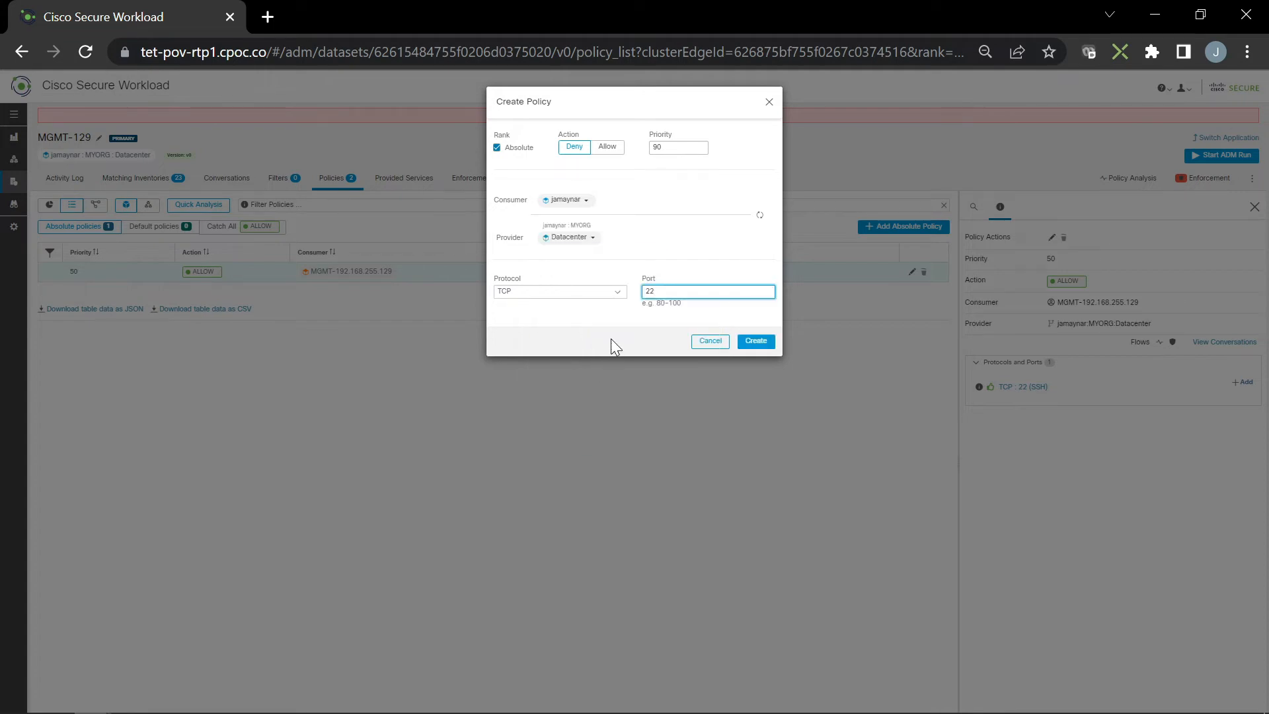
left_click(755, 340)
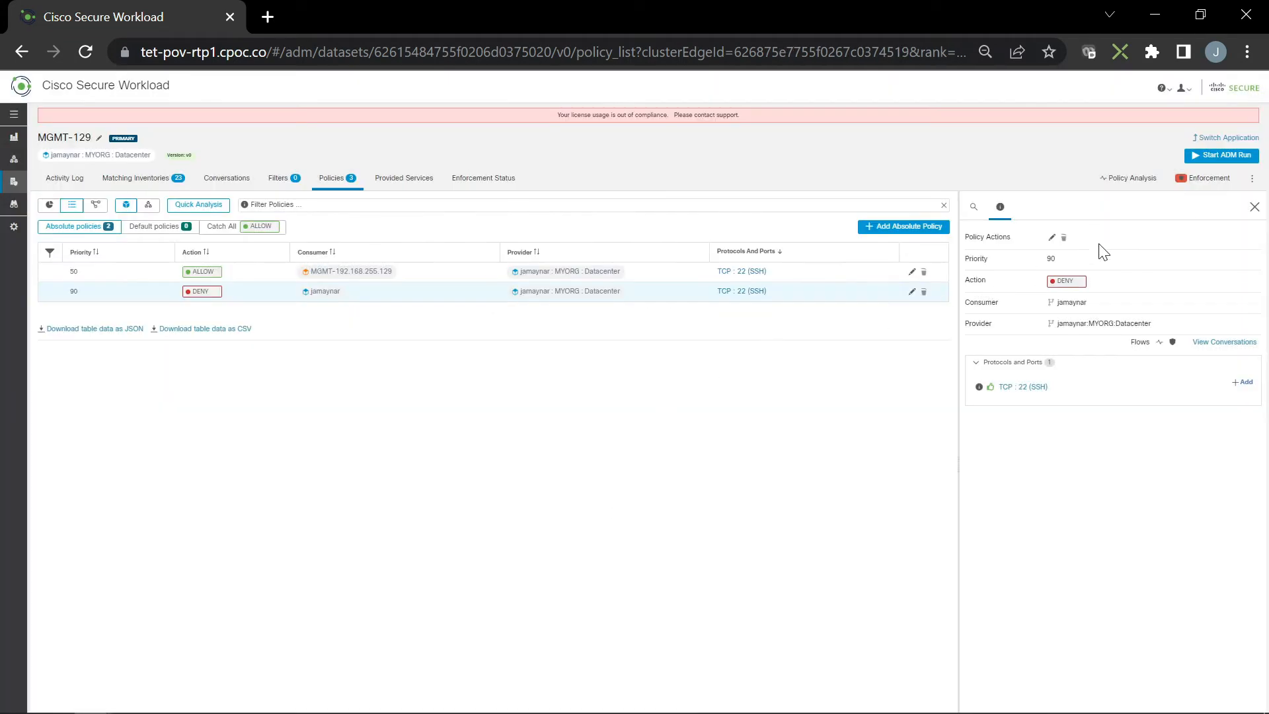
Start enforcing the workspace's policies using the Latest Policies version and accept the listed policy updates
left_click(1191, 185)
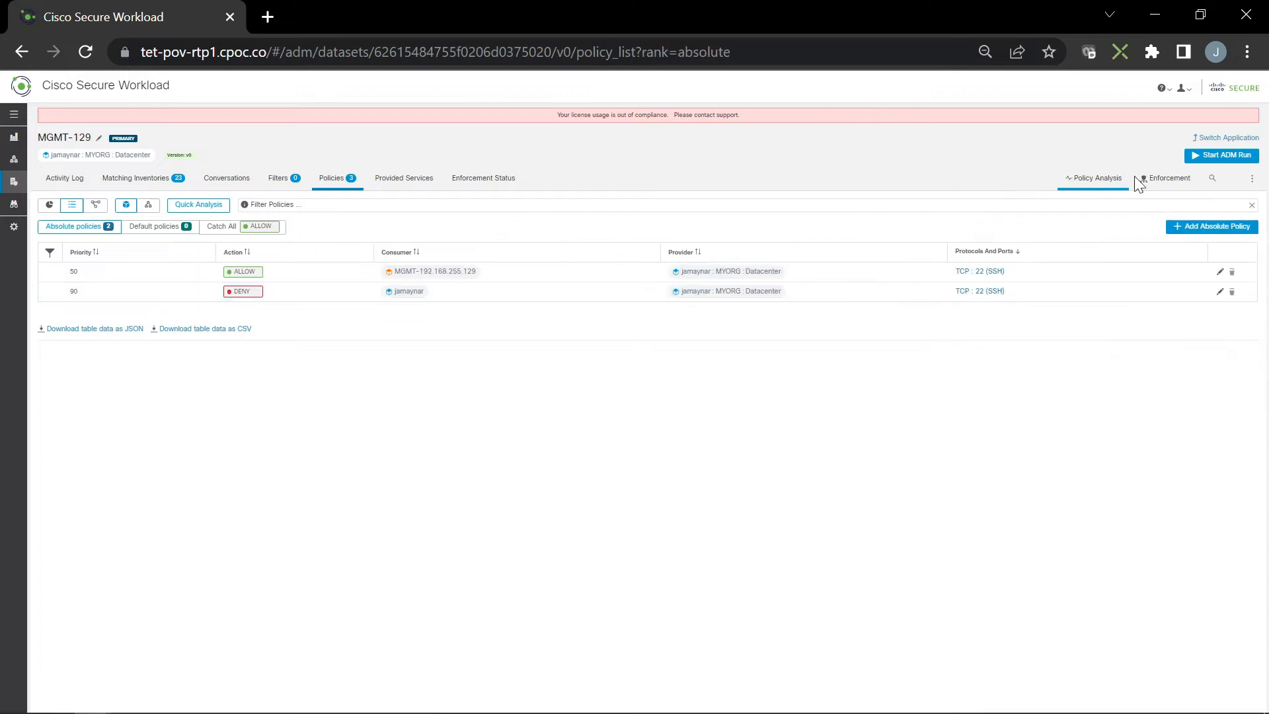
left_click(1158, 185)
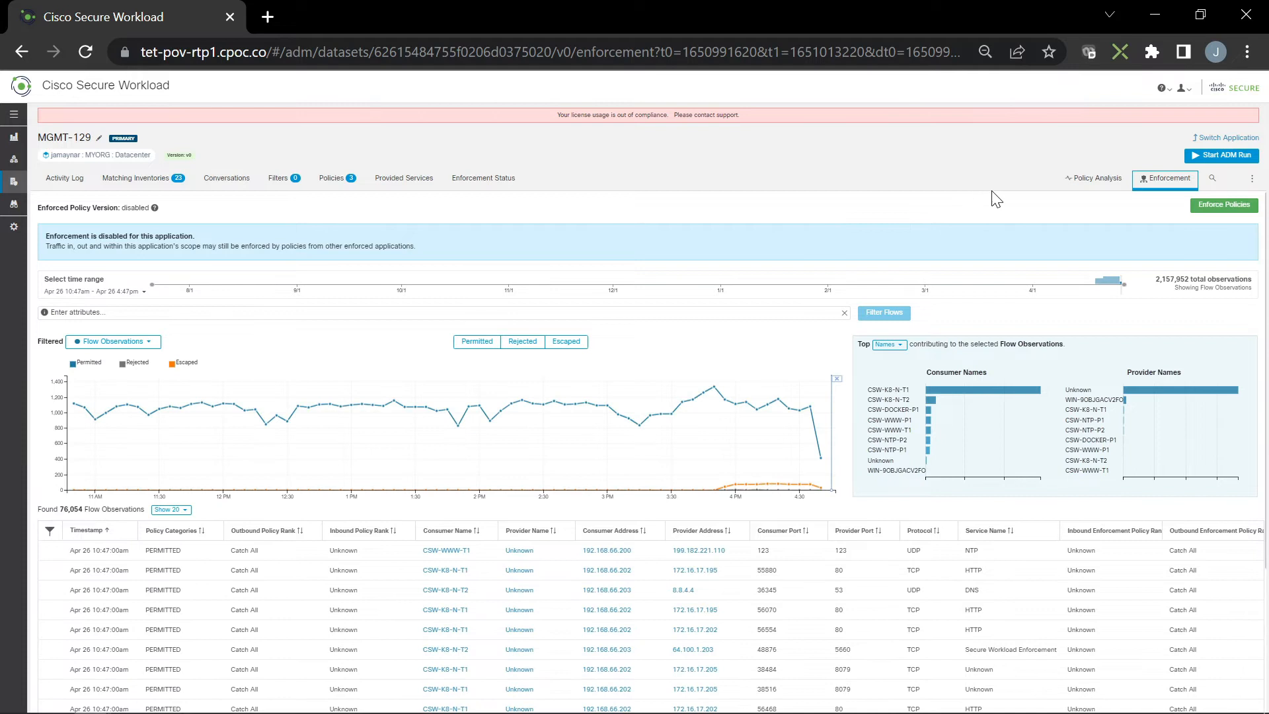
left_click(1204, 209)
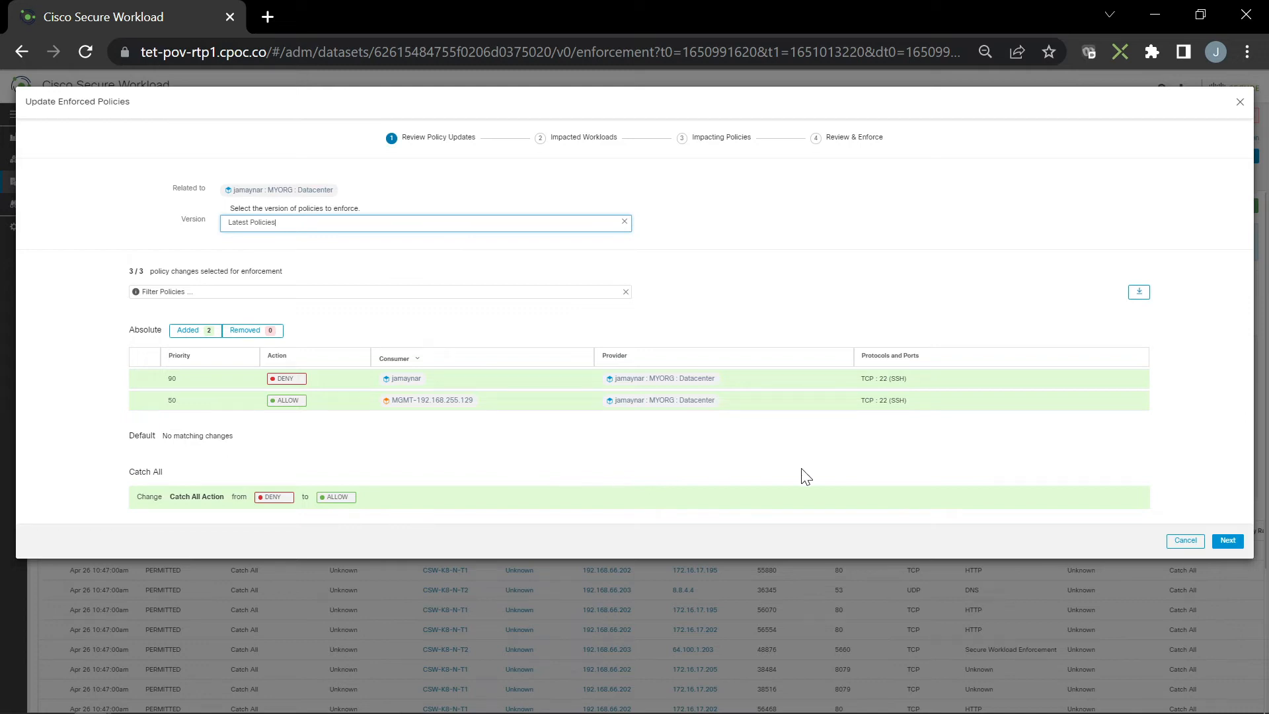
left_click(1225, 541)
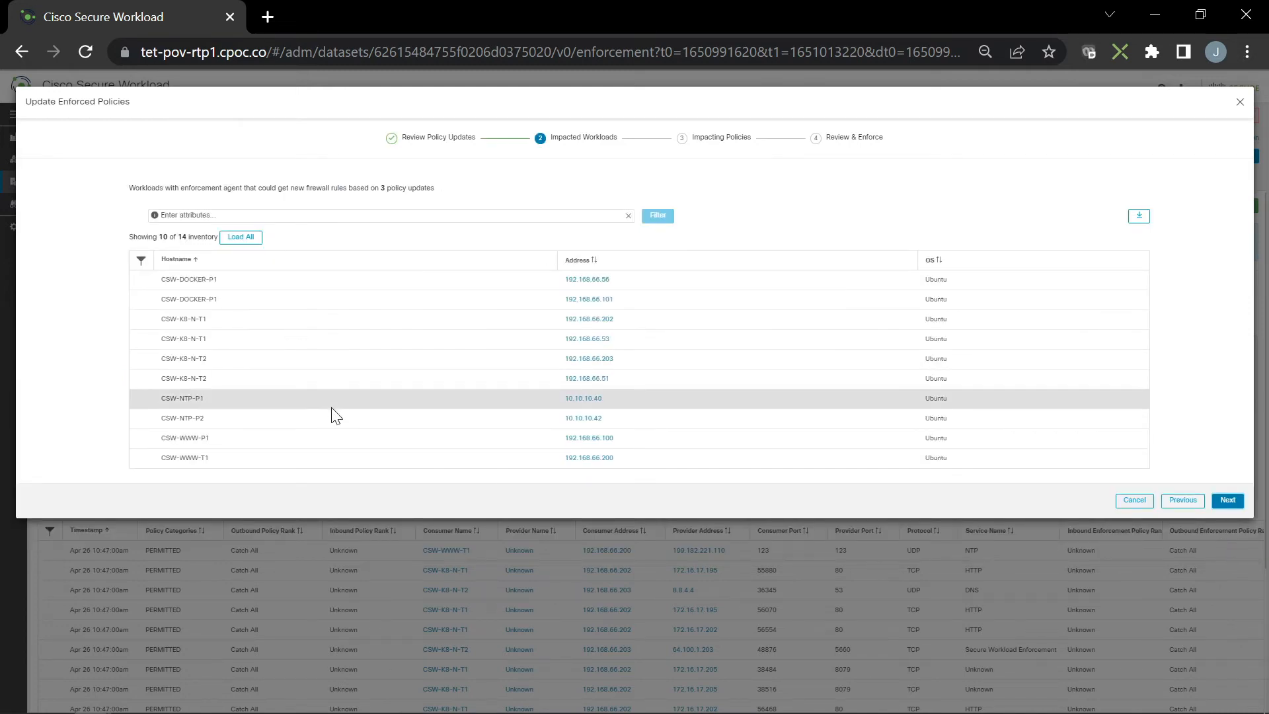
Load all impacted workloads, review the second page of the list and proceed to the impacting policies
left_click(242, 238)
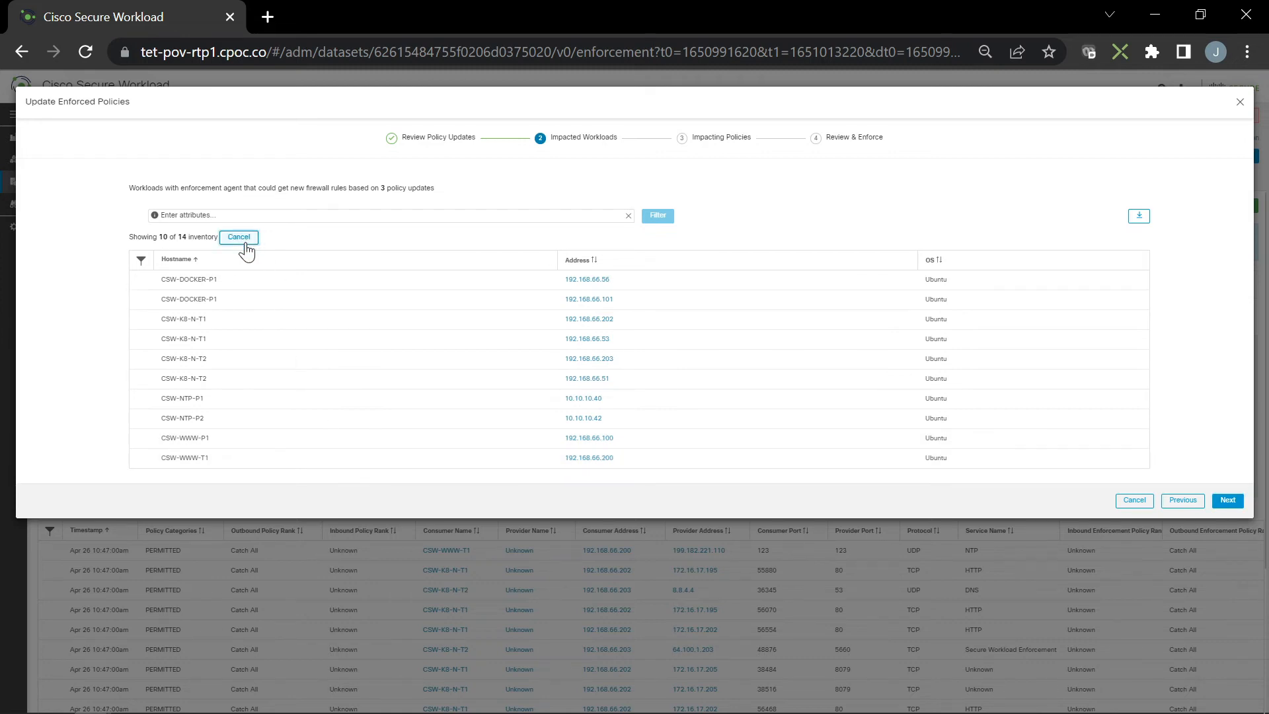
left_click(649, 478)
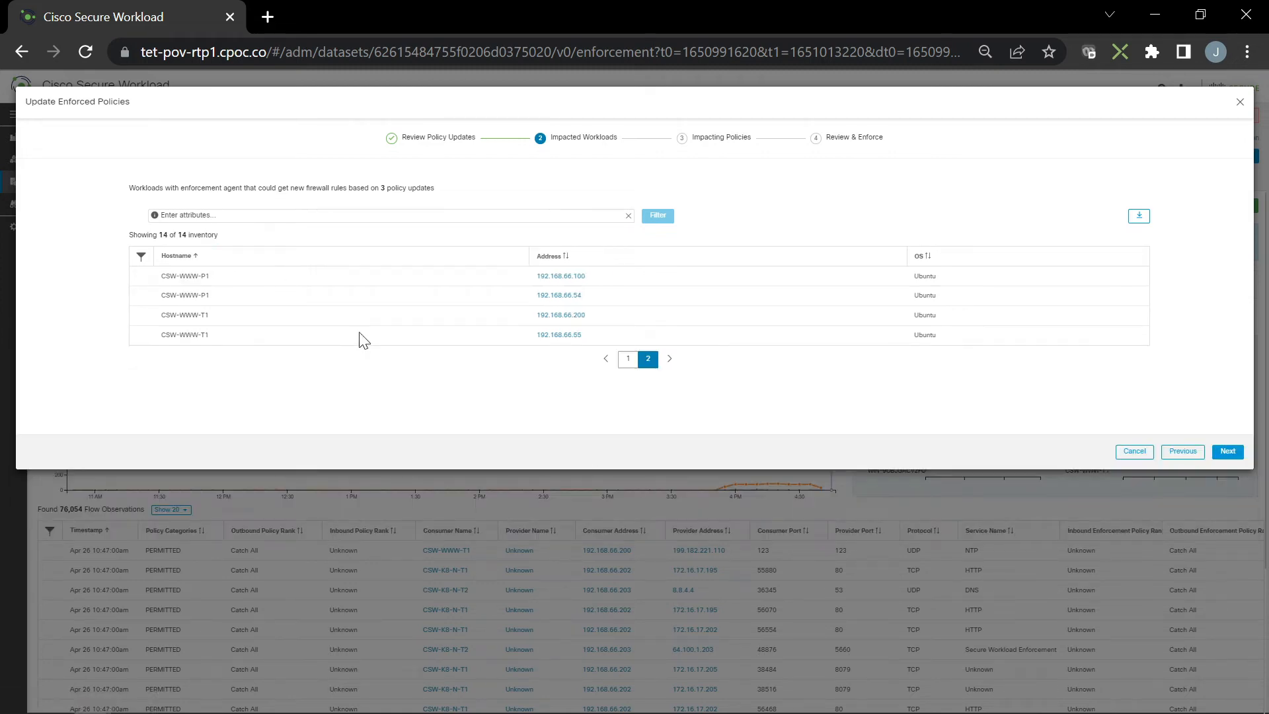
left_click(1227, 451)
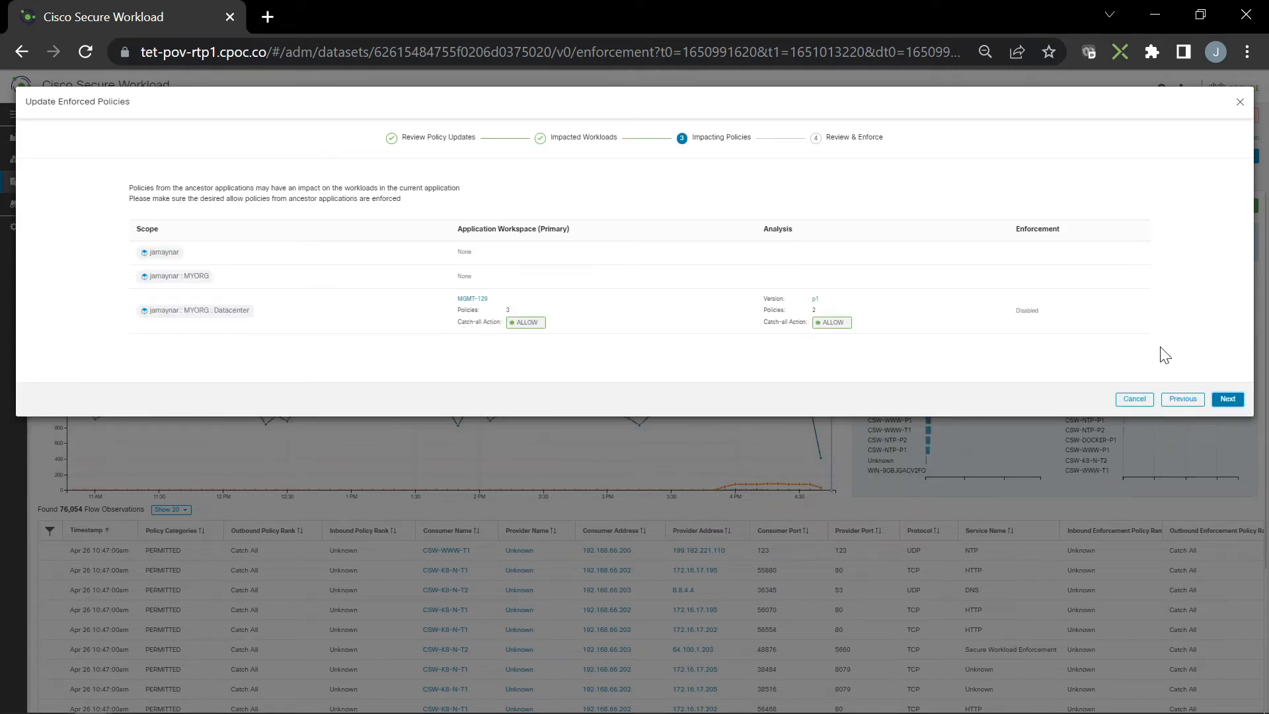
left_click(1228, 399)
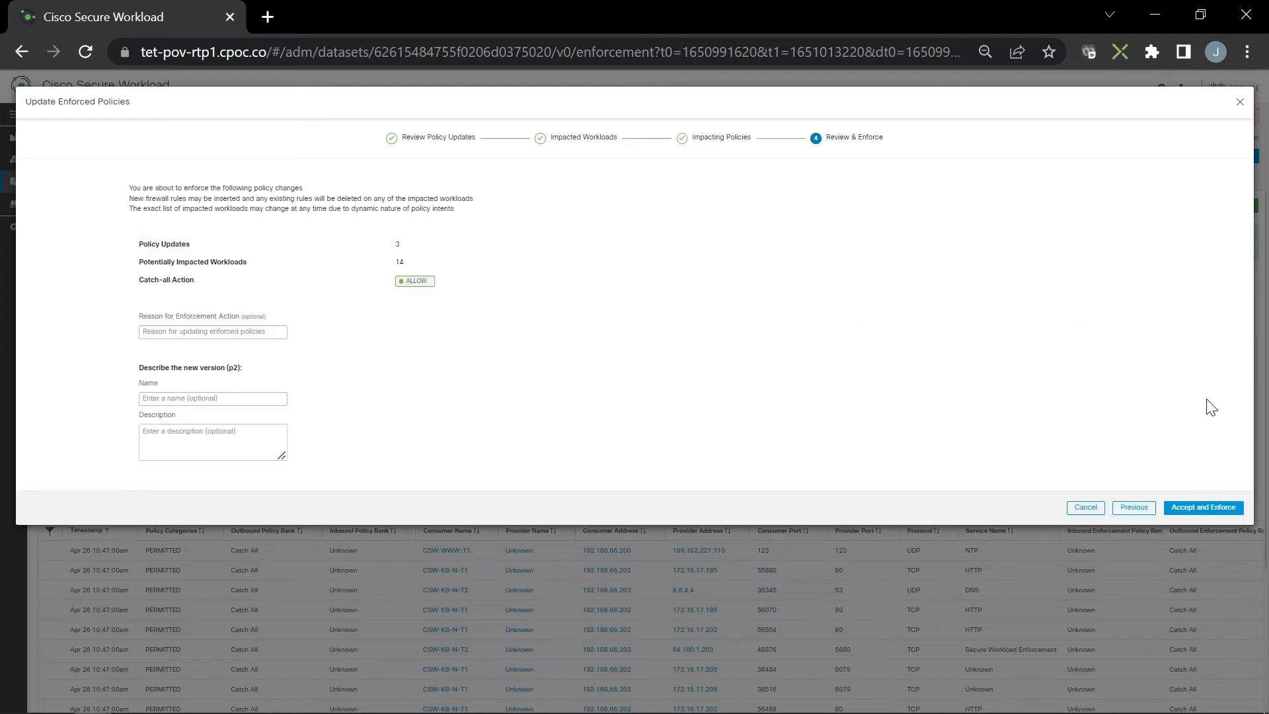
left_click(210, 331)
left_click(207, 401)
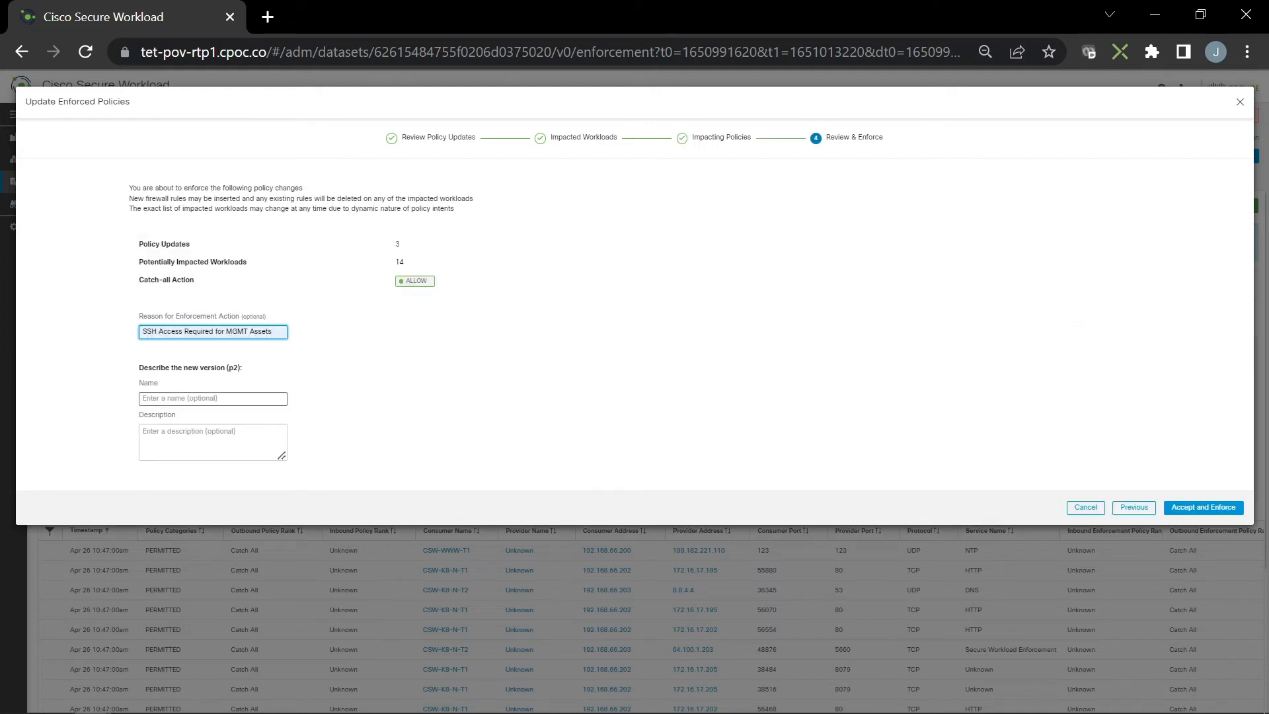
left_click(207, 398)
key("ctrl+v")
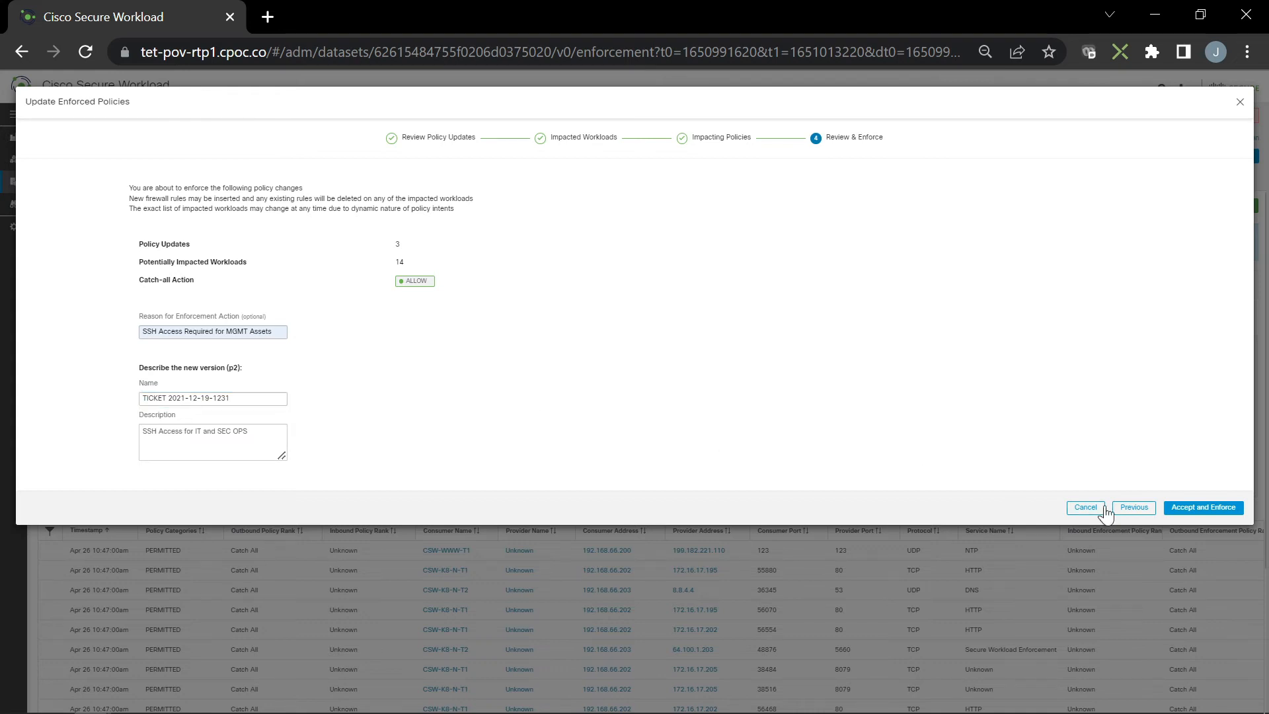
left_click(1170, 509)
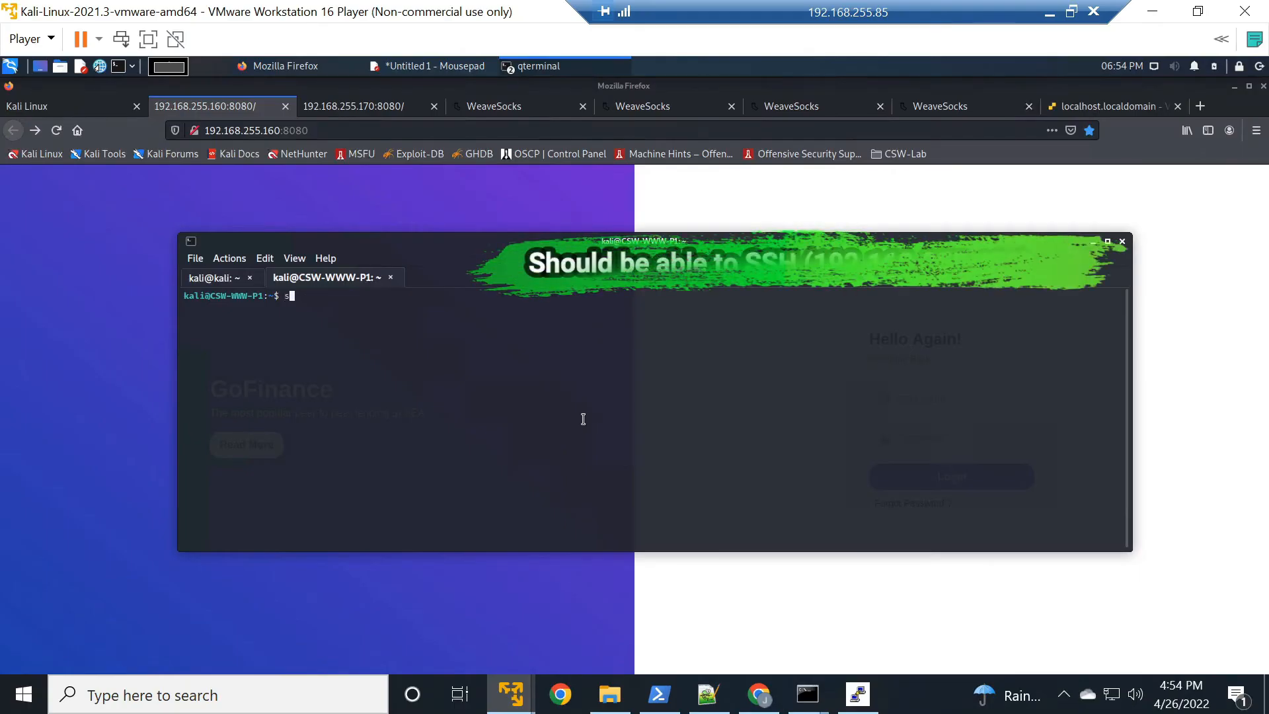
Switch to the Kali VM terminal on CSW-WWW-P1 and list its SSH firewall rules with "sudo iptables -L | grep ssh"
type("sudo iptables ")
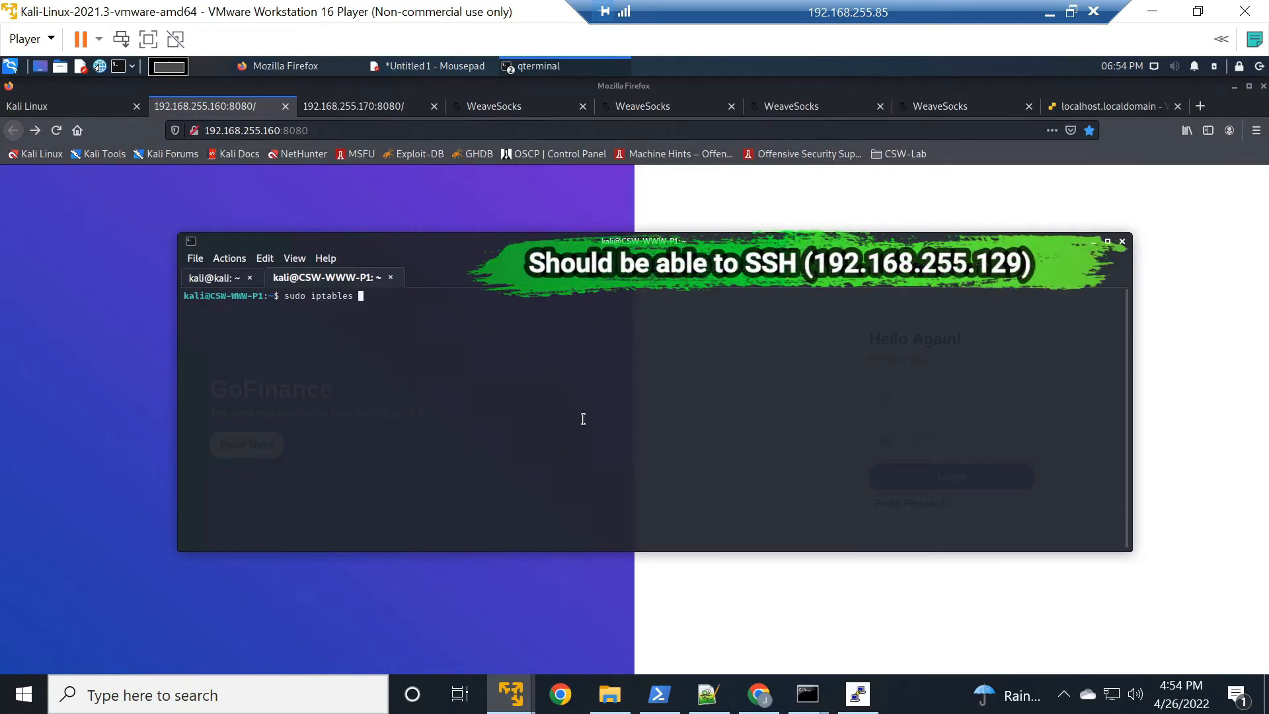
type("-L")
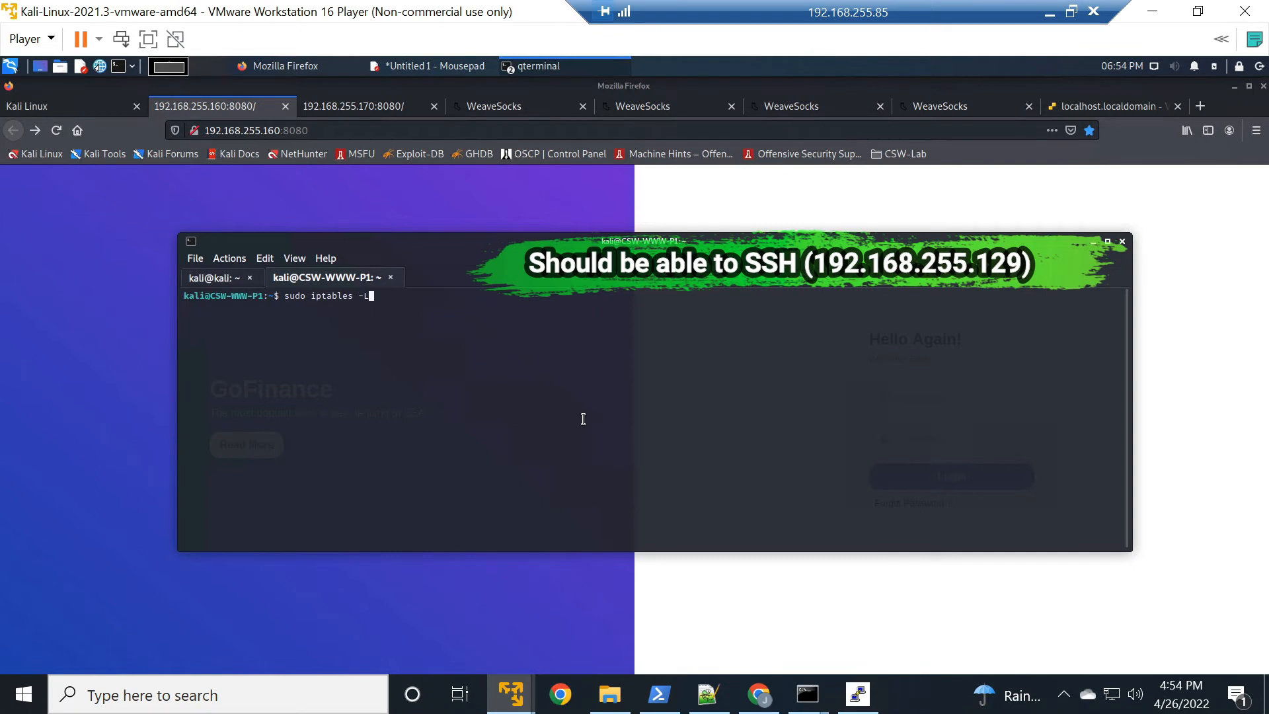
type(" | r")
type("rep ssh")
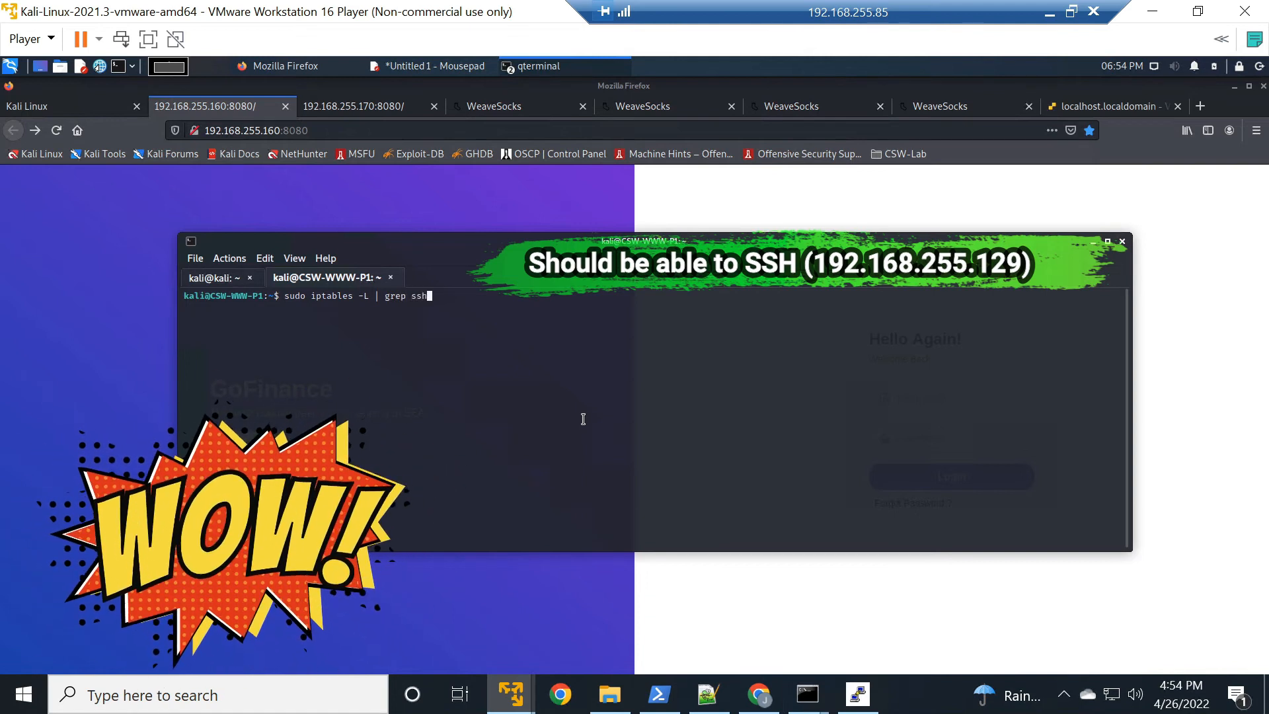
key("Return")
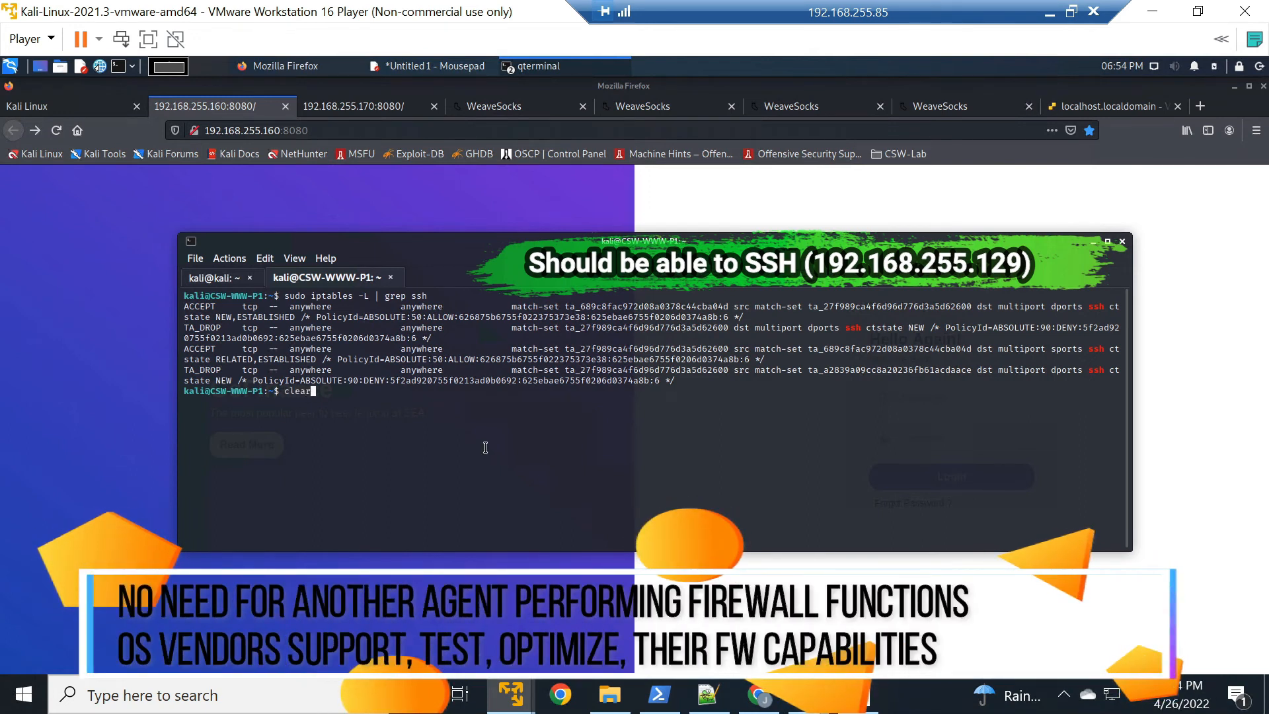
Clear the terminal and list the host's SSH connections with "netstat -a | grep ssh"
key("Return")
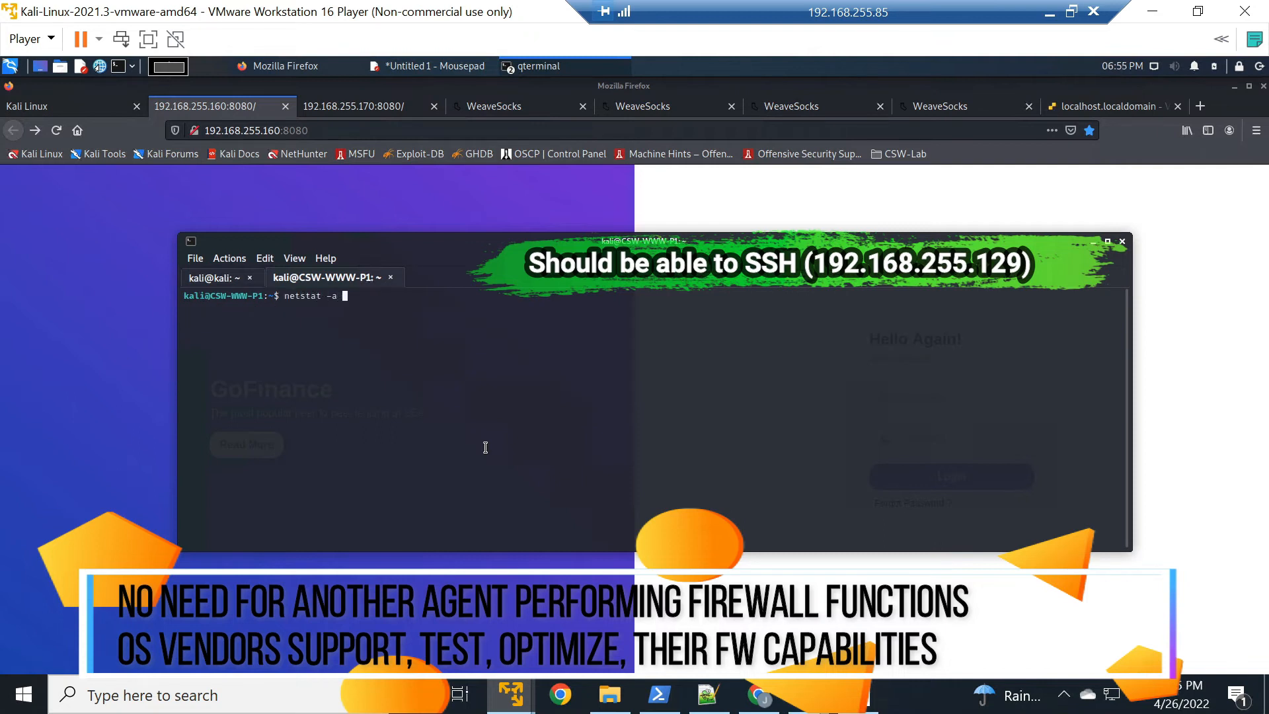
type("netstat -a | grep ssh")
key("Return")
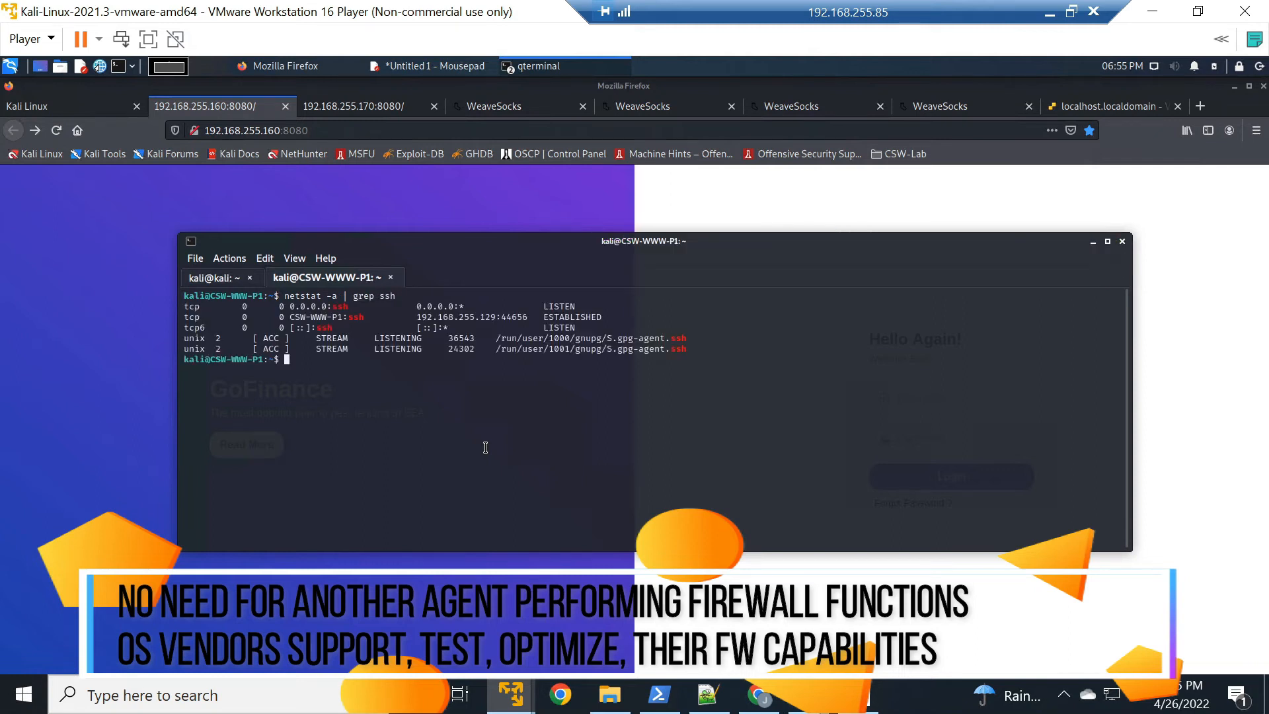
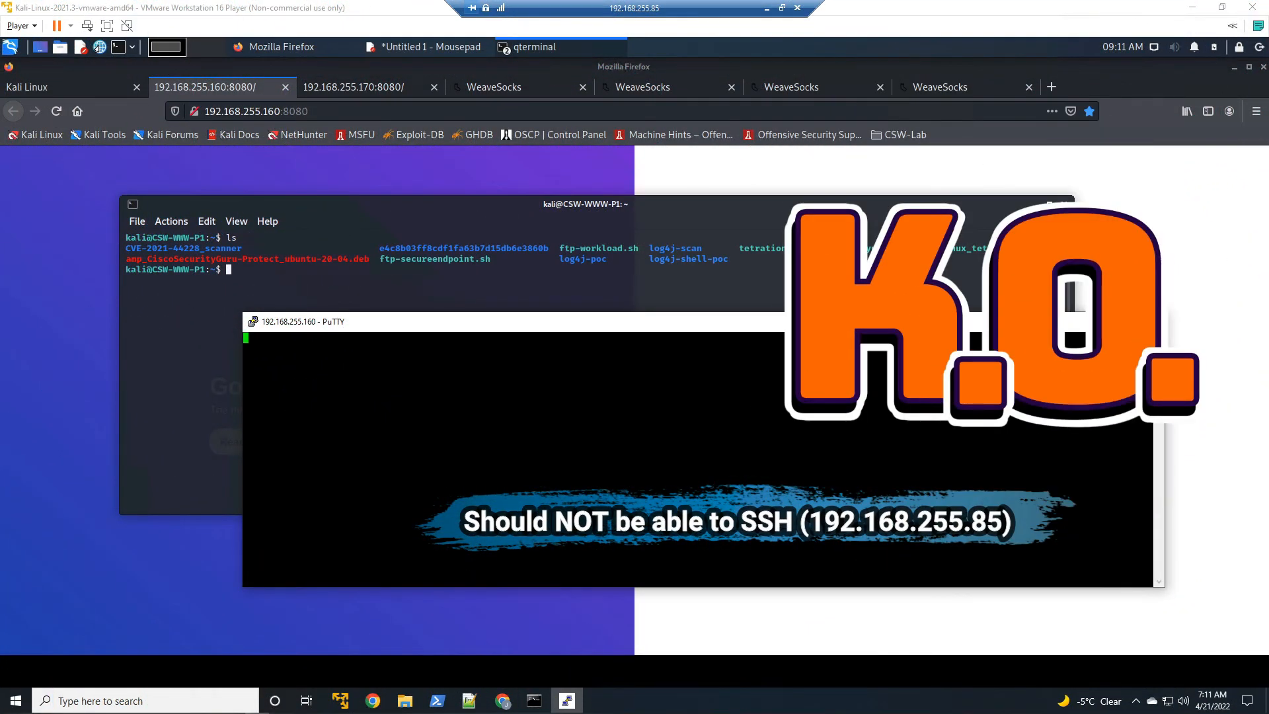
Test SSH access by duplicating the PuTTY session to 192.168.255.160, and close the duplicate session
left_click(252, 323)
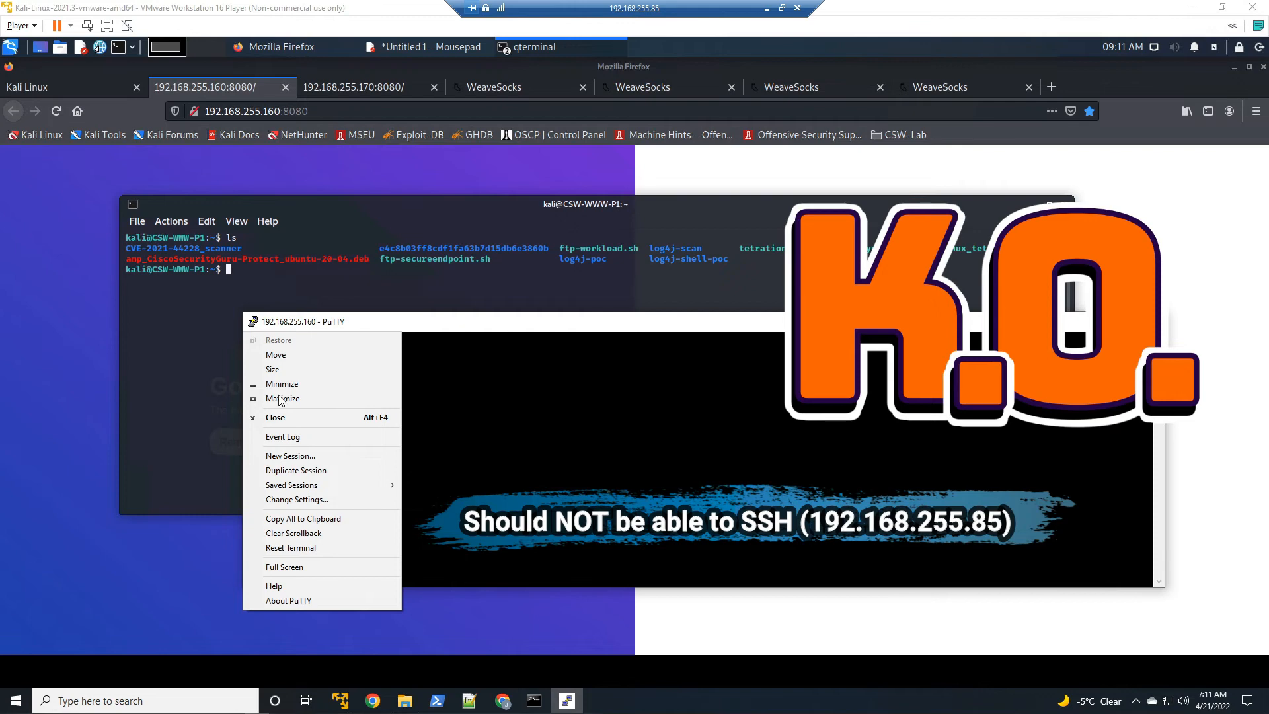
left_click(303, 470)
left_click(1166, 366)
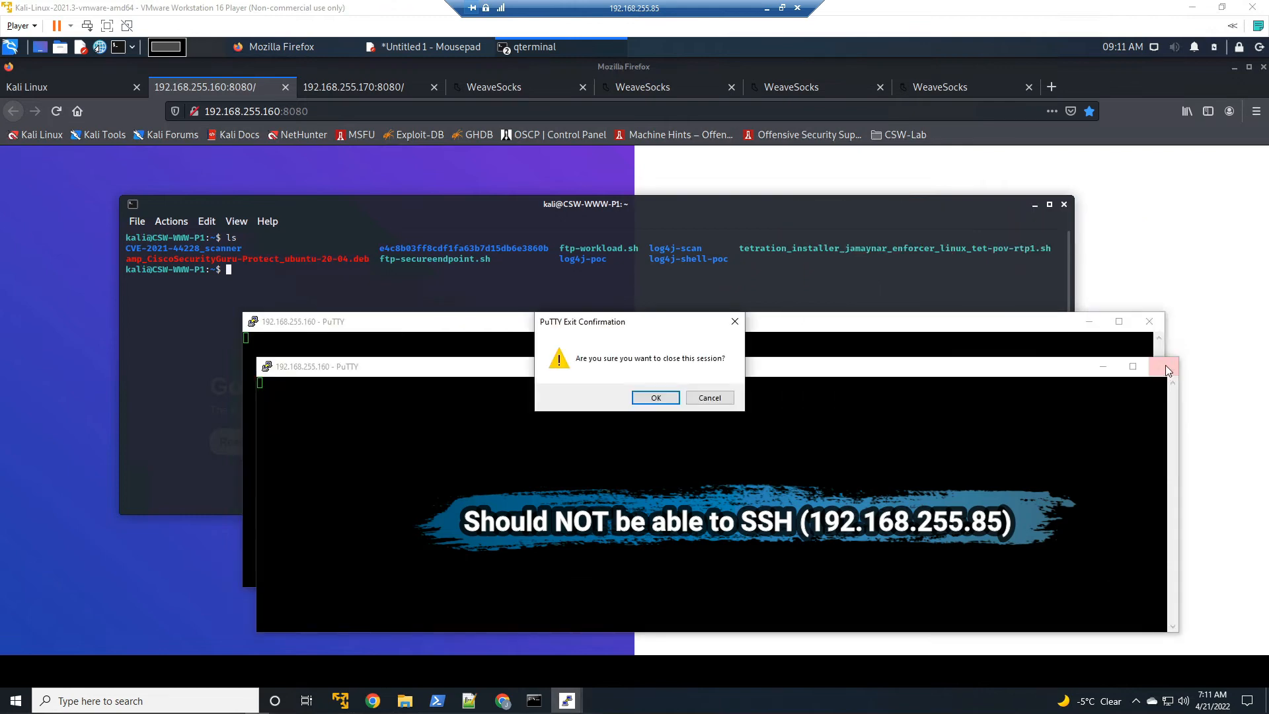
left_click(656, 397)
left_click(713, 411)
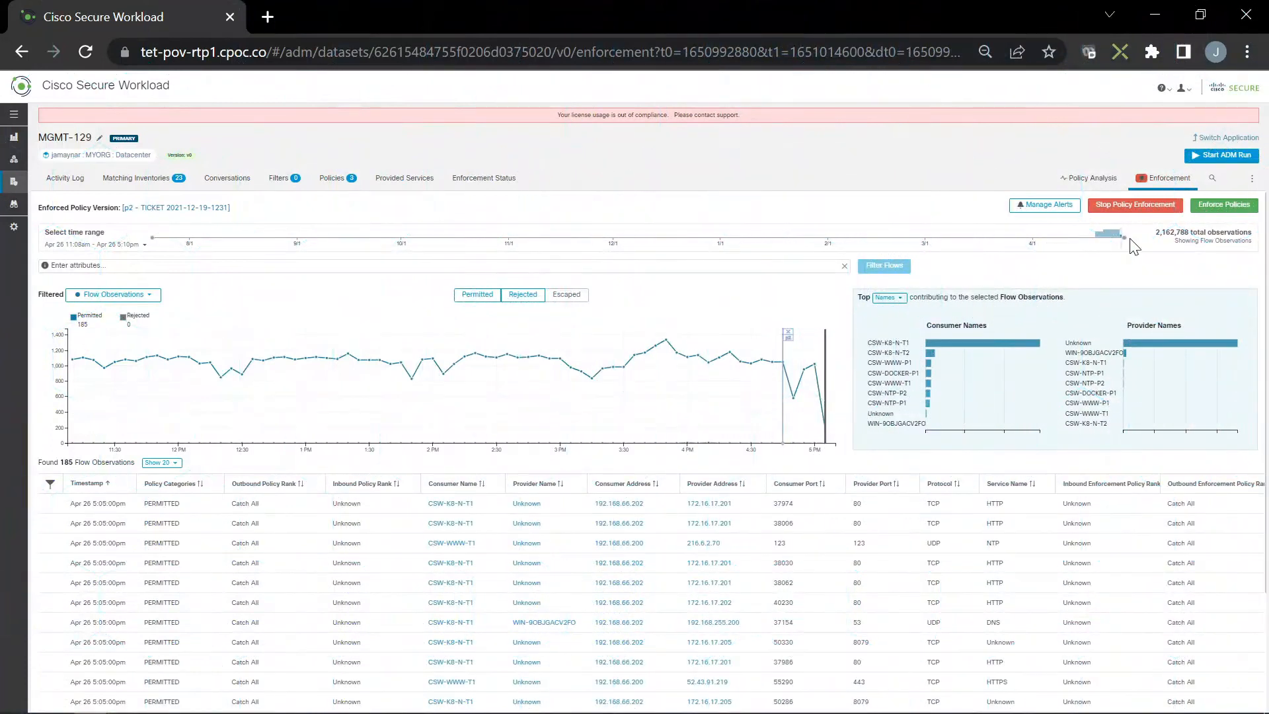
Switch to Cisco Secure Workload and filter the enforcement flows by consumer address 192.168.255.129
left_click(165, 265)
type("co")
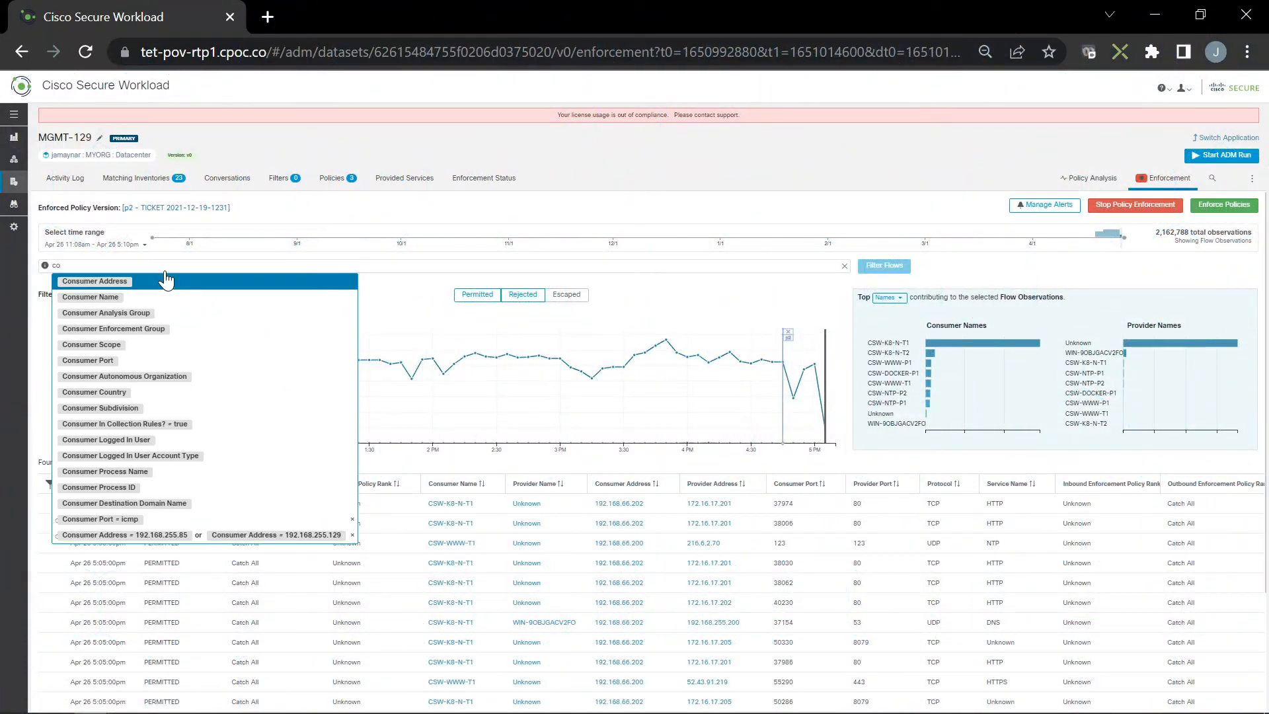
left_click(168, 280)
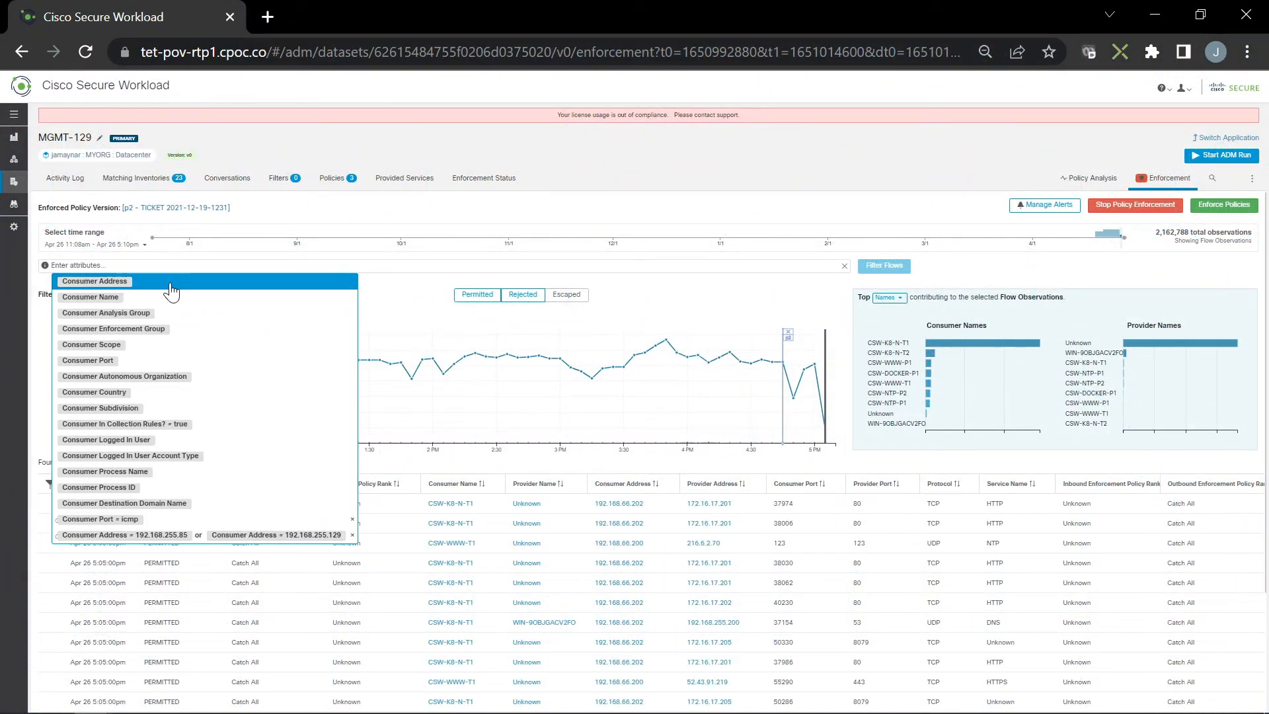
left_click(157, 289)
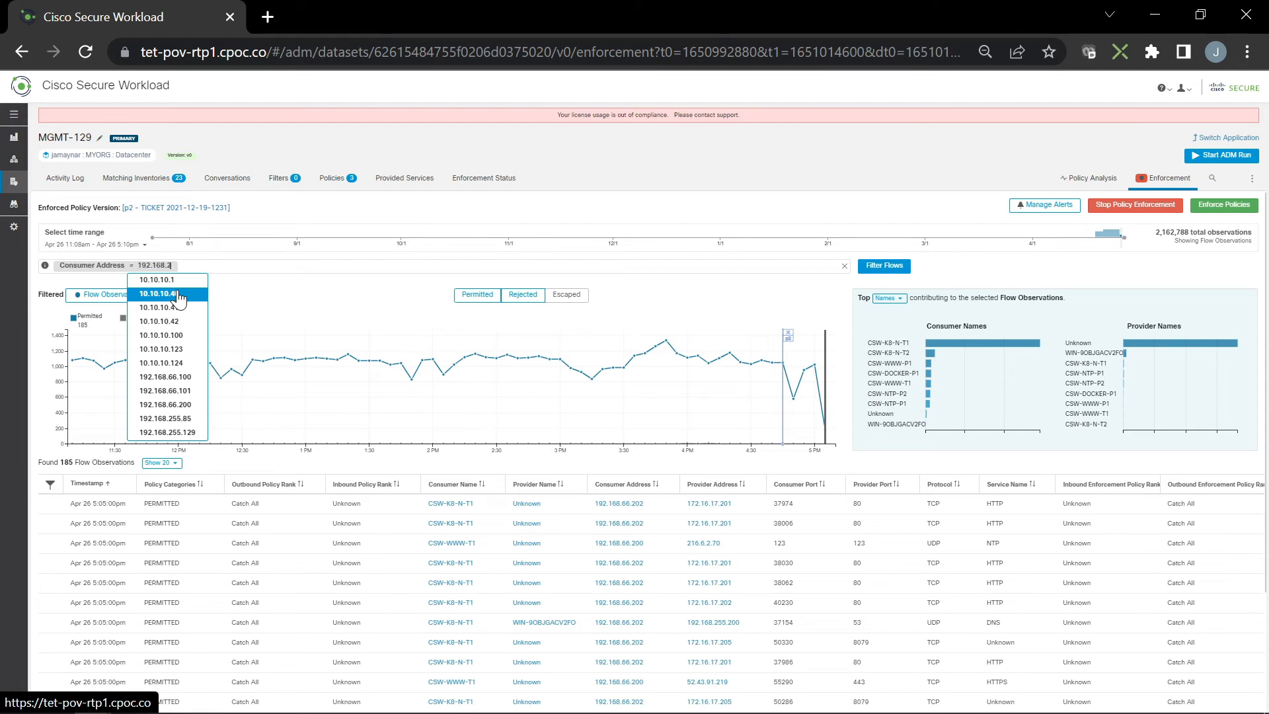
type("192.168.255.22")
key("BackSpace")
key("BackSpace")
type("129")
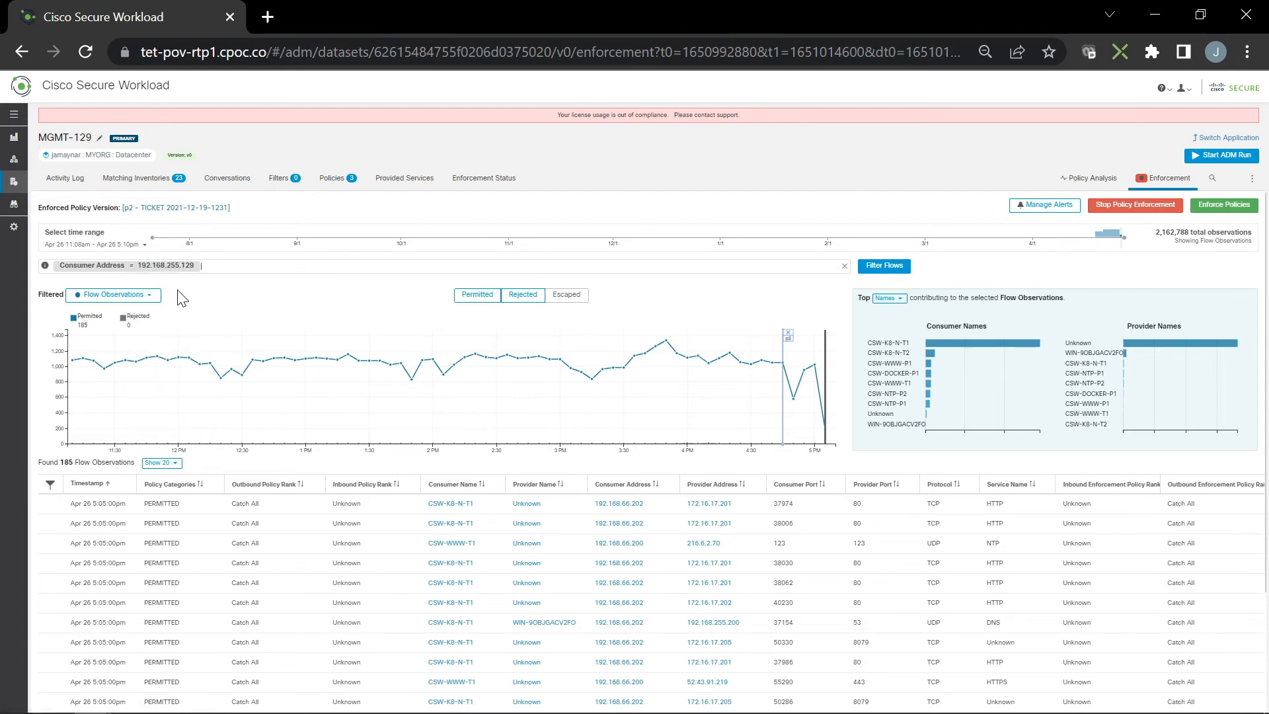
left_click(862, 268)
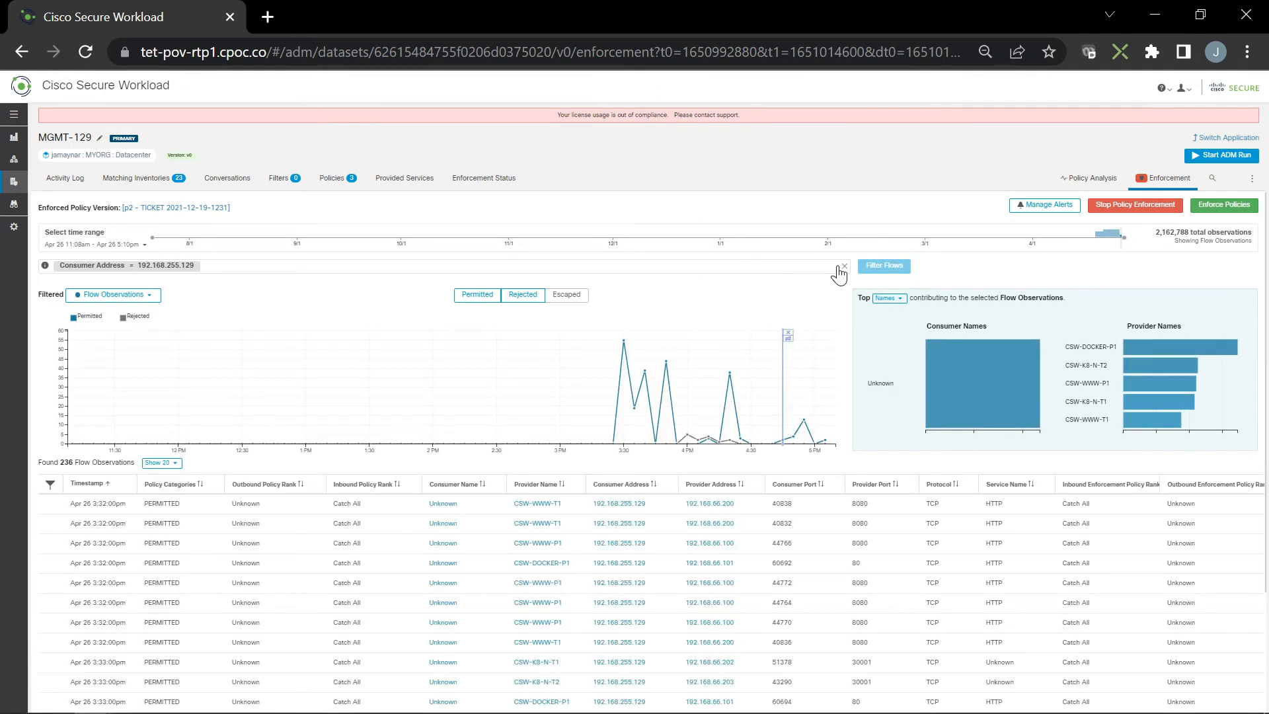
Limit the flows to the latest point on the chart and examine the SSH flow's details and inbound policy
left_click(827, 445)
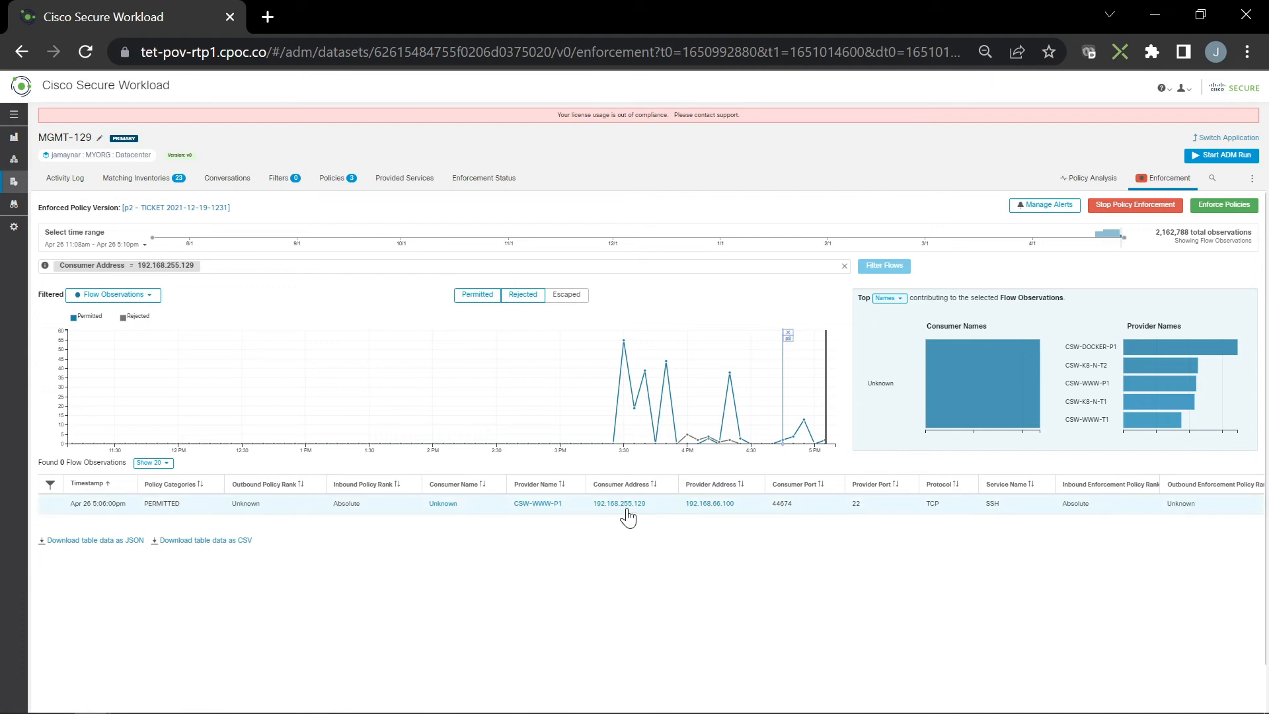
left_click(705, 515)
scroll(707, 515, "down", 3)
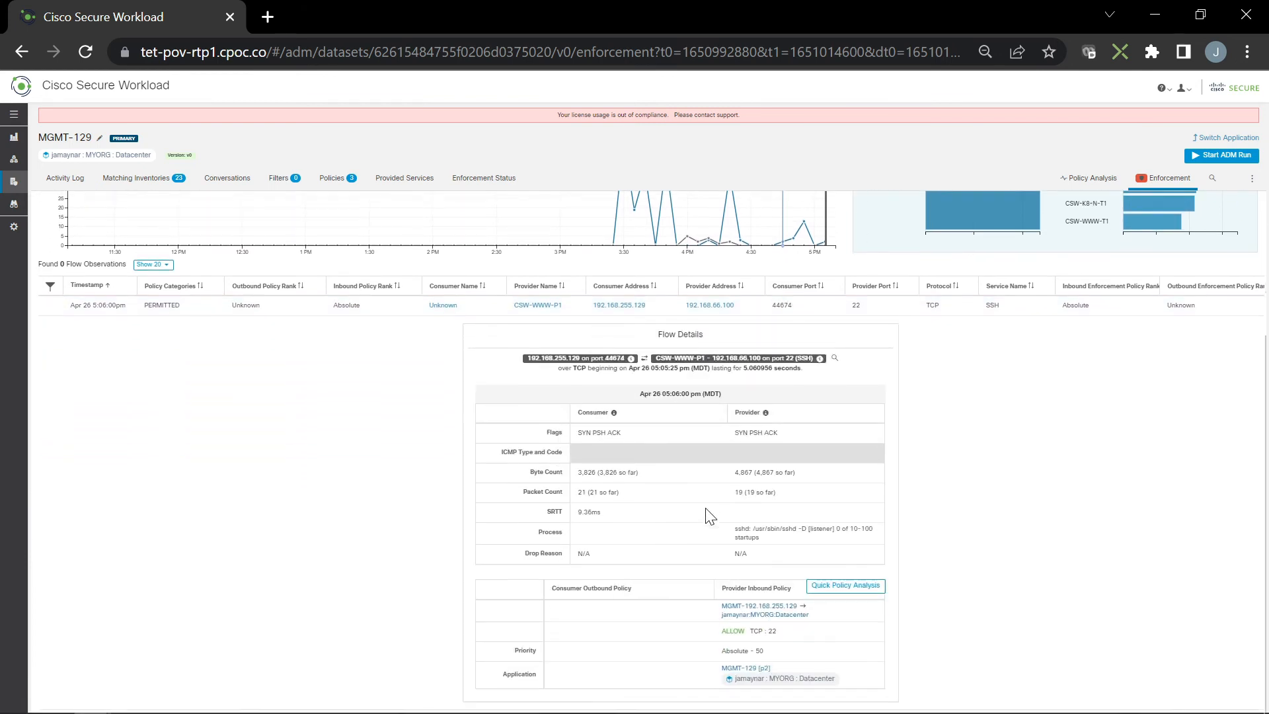
scroll(1013, 494, "down", 1)
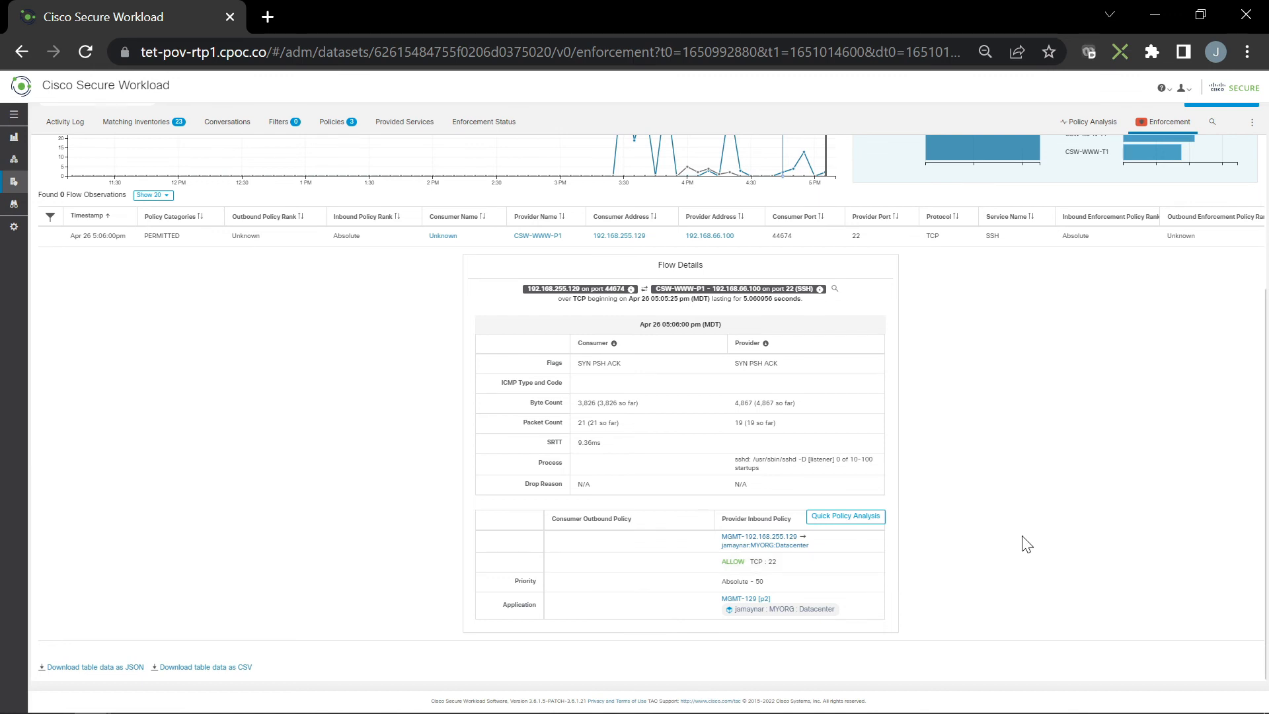
Hide permitted flows, include escaped ones alongside rejected, and filter the flows by consumer address 192.168.255.85
scroll(1025, 543, "up", 3)
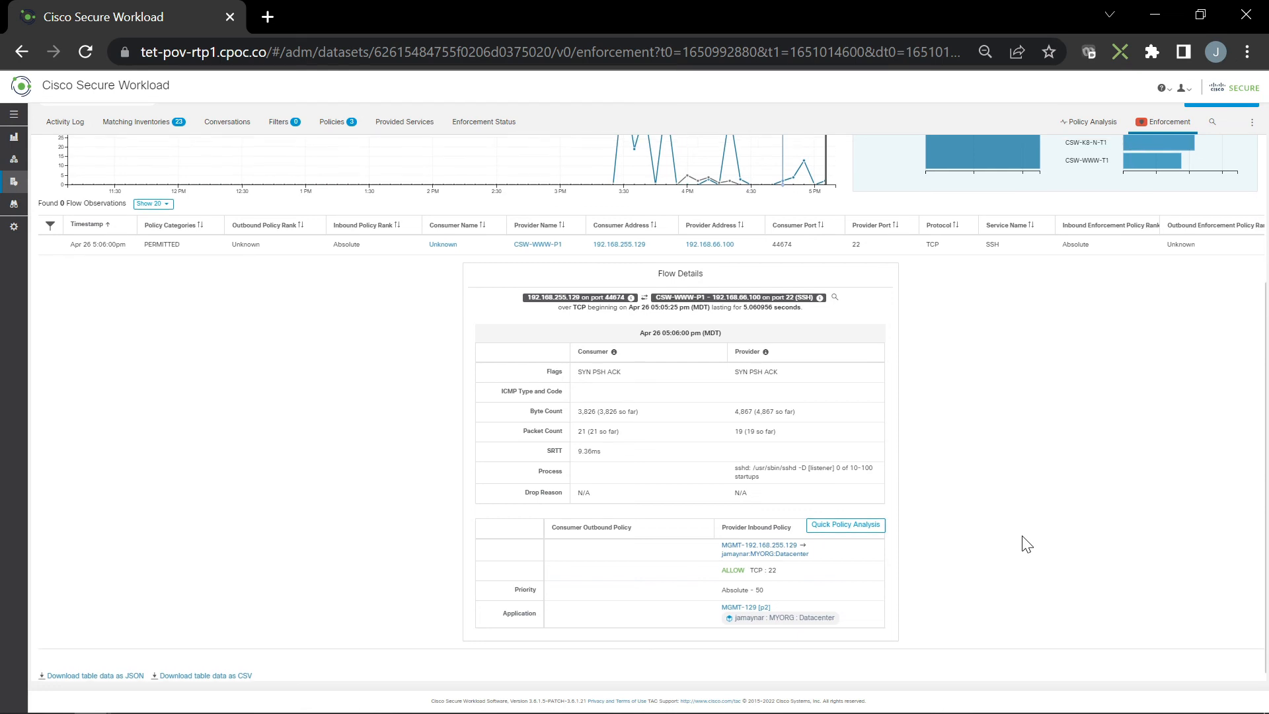
left_click(477, 238)
left_click(569, 297)
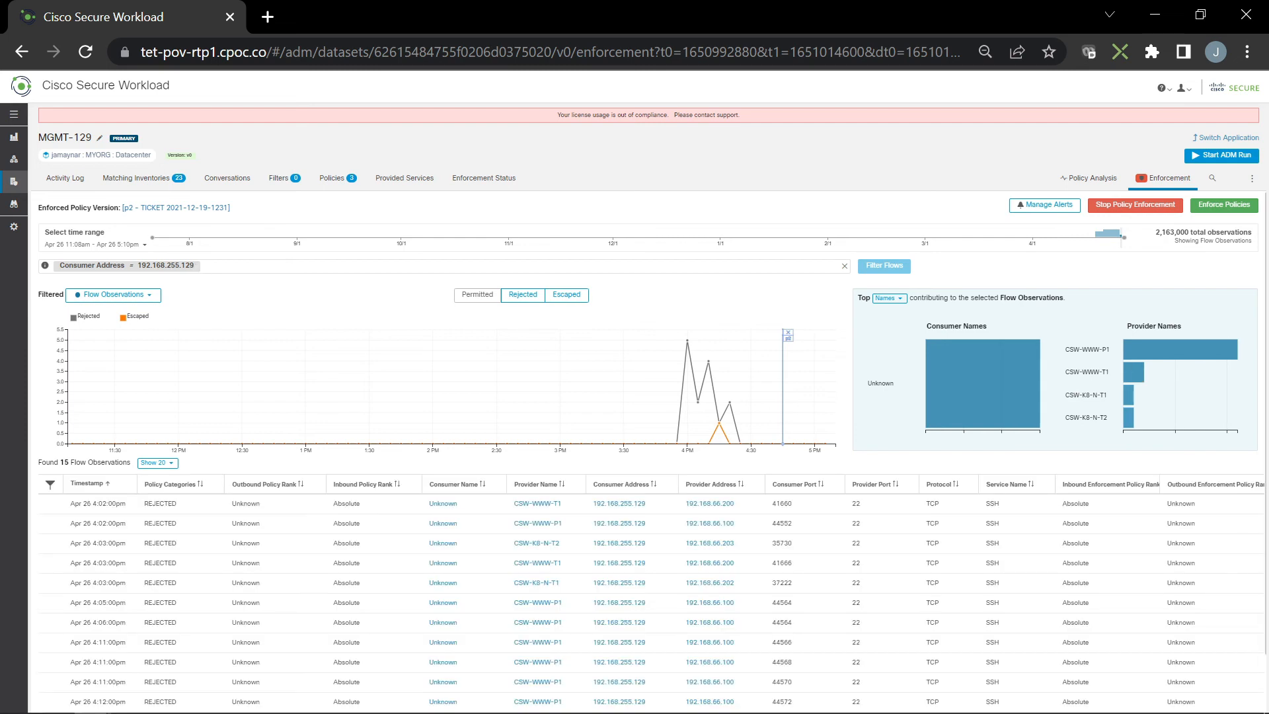
key("BackSpace")
key("BackSpace")
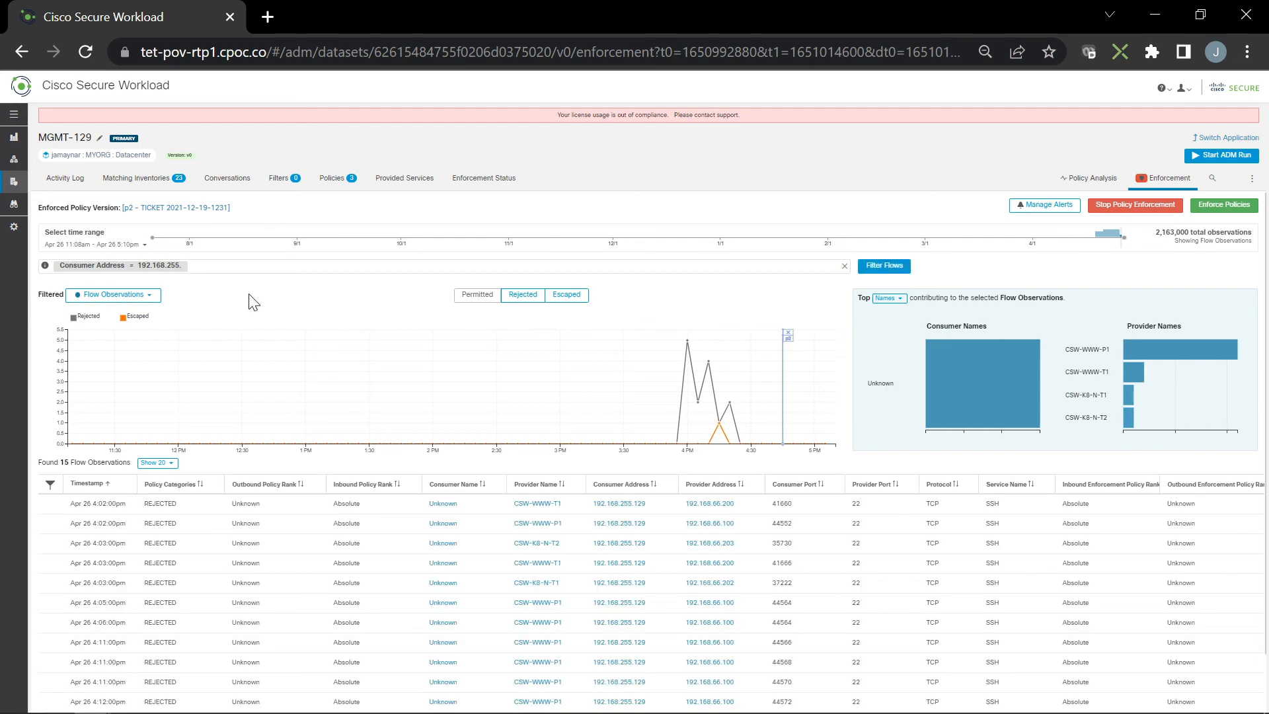
type("85")
key("Return")
left_click(870, 266)
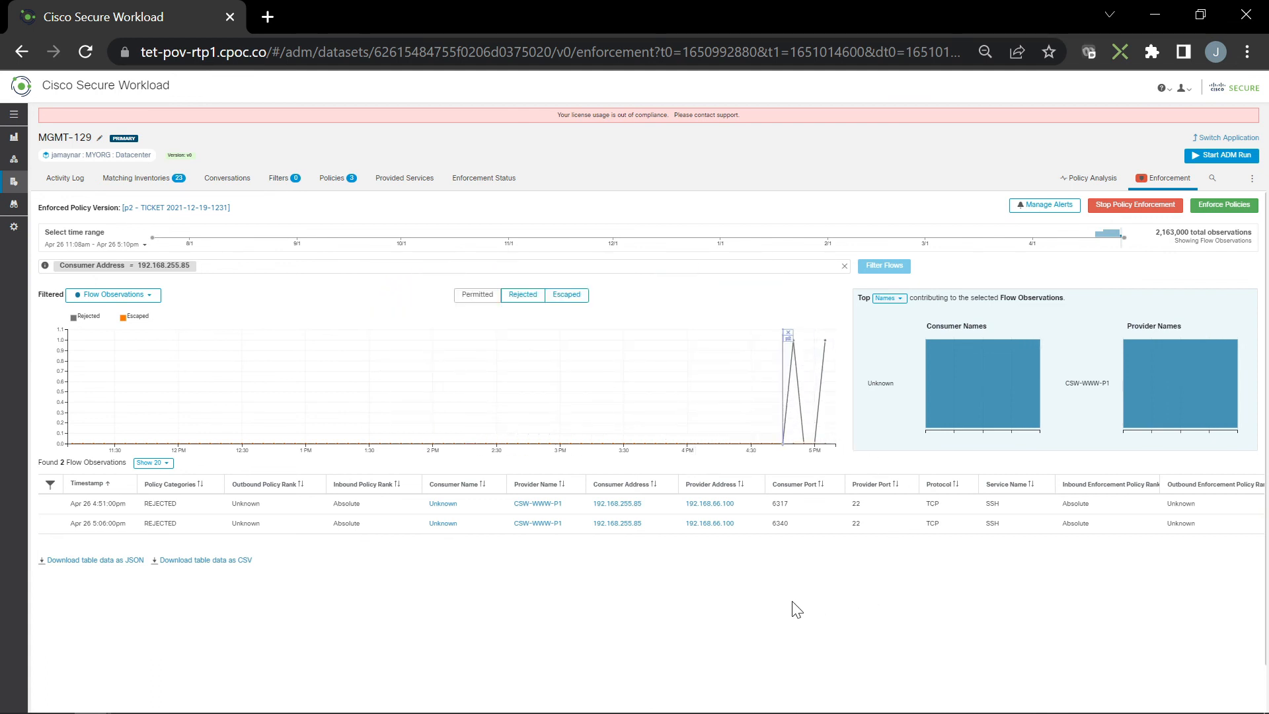
Open the details of the rejected 4:51 pm SSH flow and examine its drop reason and inbound policy
left_click(657, 505)
scroll(657, 509, "down", 2)
scroll(661, 505, "down", 2)
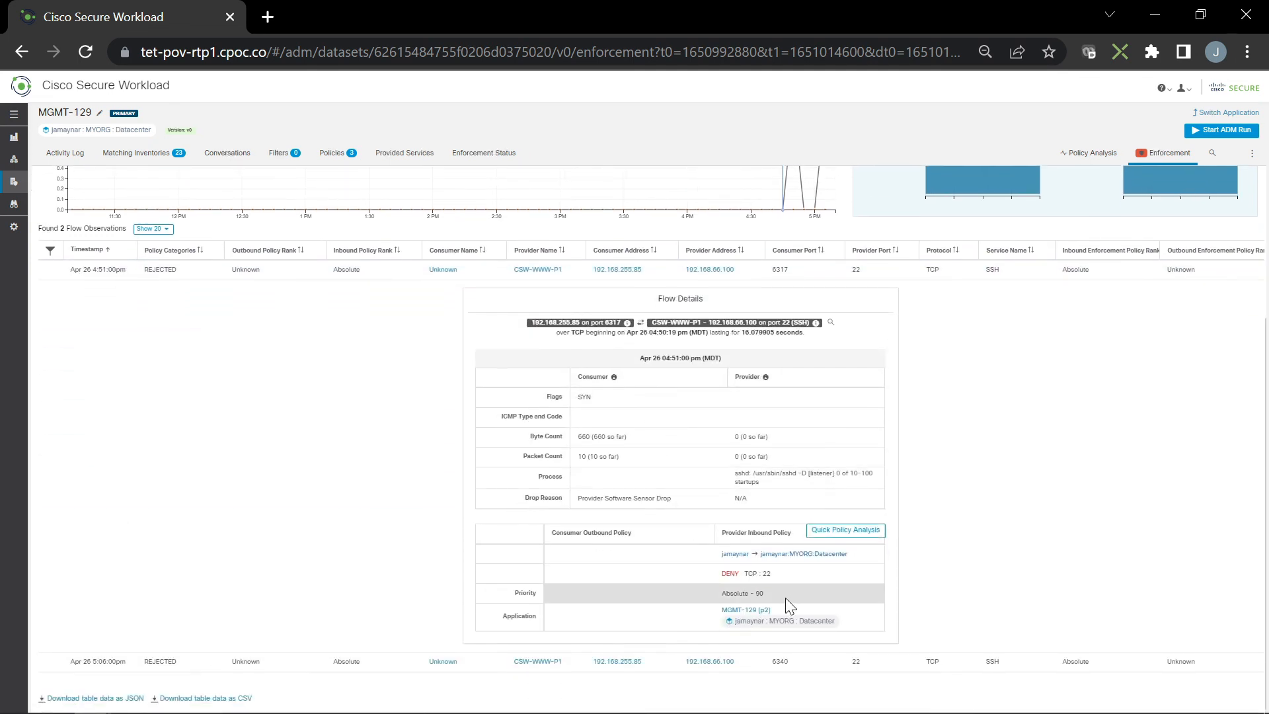